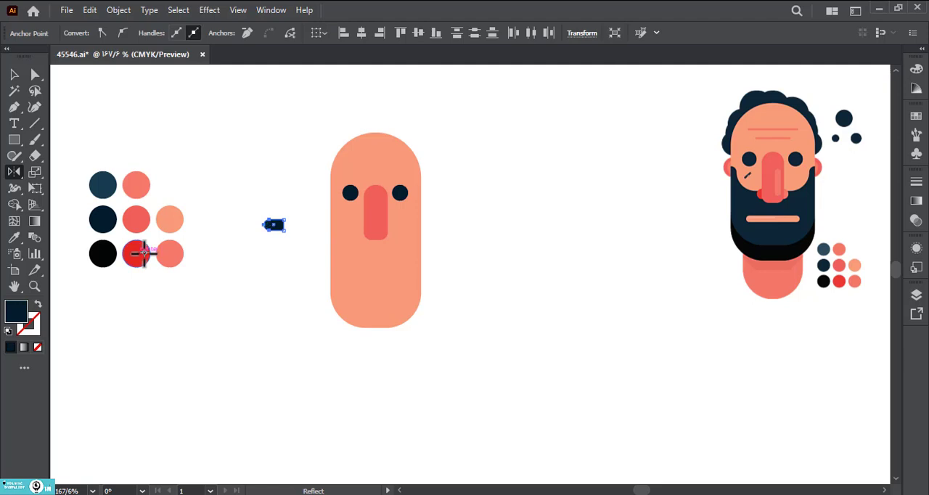
Step: Fill the small nostril shape with the red swatch and place it at the nose's lower left edge
left_click(18, 77)
left_click(252, 208)
left_click_drag(269, 227, 363, 234)
key("ctrl+x")
Step: Bring the nose shape to the front so it overlaps the red nostril
left_click(374, 212)
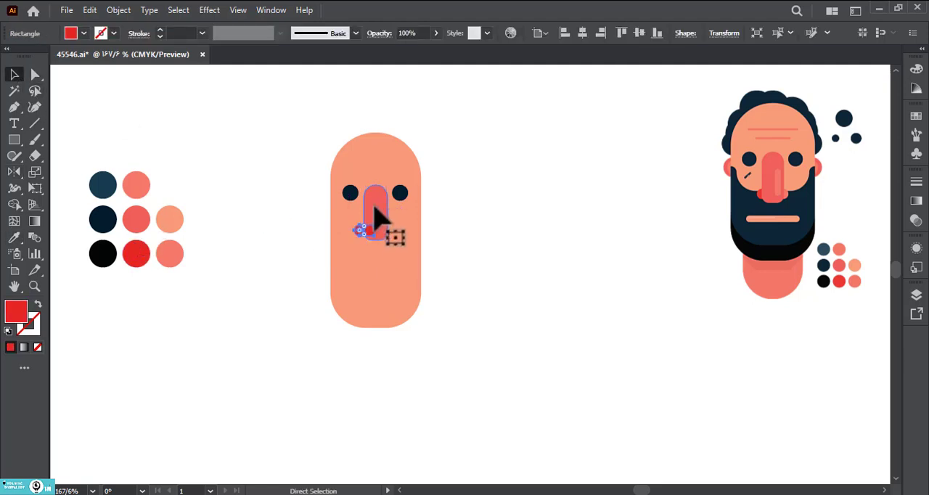
right_click(377, 212)
mouse_move(481, 427)
left_click(564, 426)
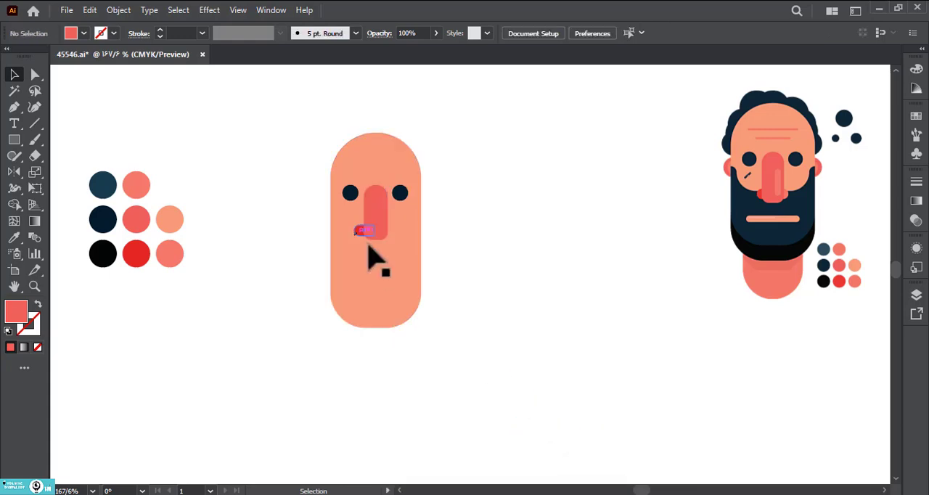
left_click(439, 281)
Step: Place a mirrored copy of the red nostril at the nose's lower right edge, filled with the light coral swatch
left_click_drag(360, 231, 394, 232)
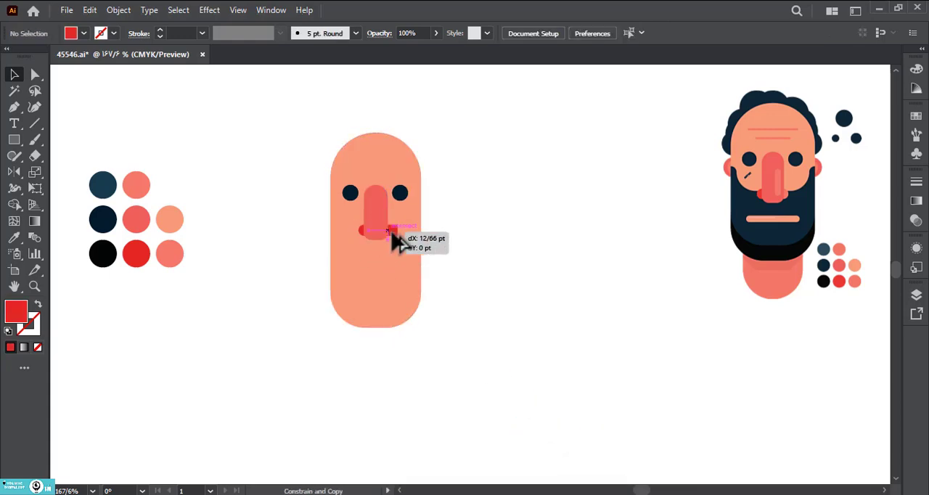
left_click(14, 171)
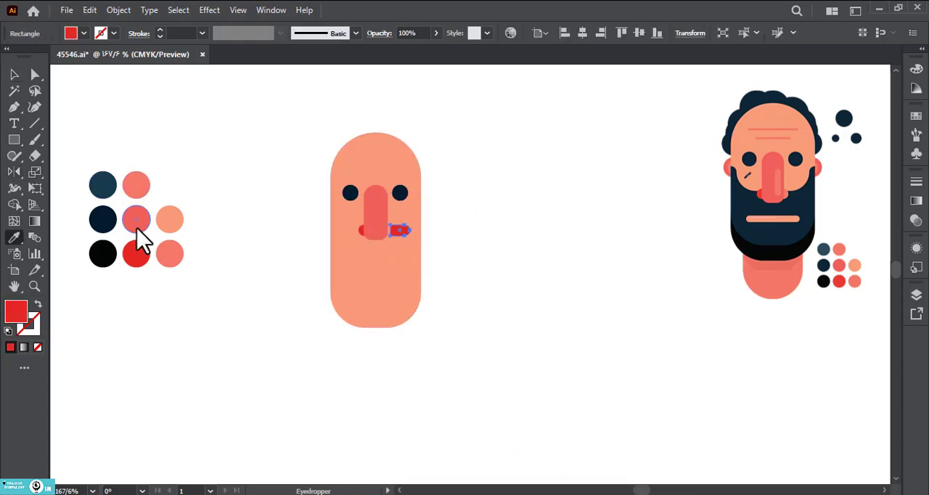
left_click(15, 75)
left_click(239, 159)
left_click_drag(407, 231, 389, 233)
left_click(487, 253)
left_click(392, 229)
left_click(455, 251)
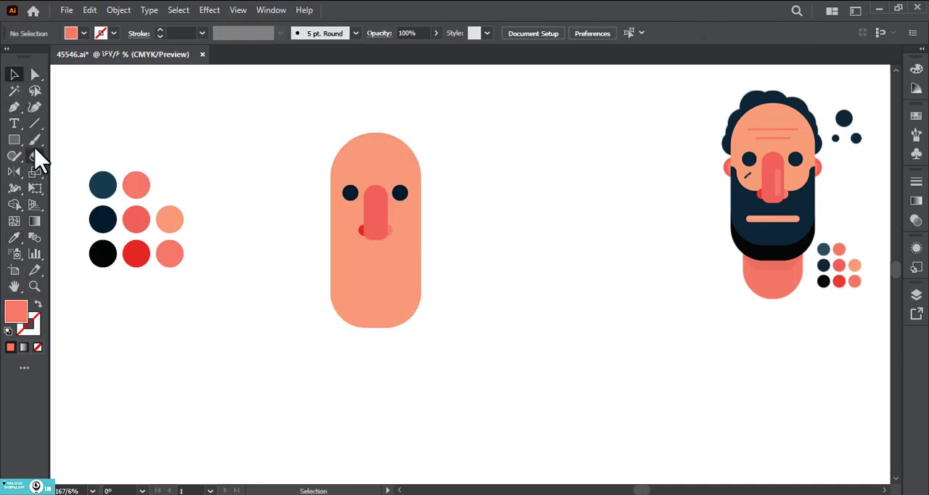
Step: Draw a narrow vertical bar beside the head with rounded ends, filled with the light coral swatch
left_click_drag(271, 200, 278, 253)
key("a")
key("i")
left_click(138, 187)
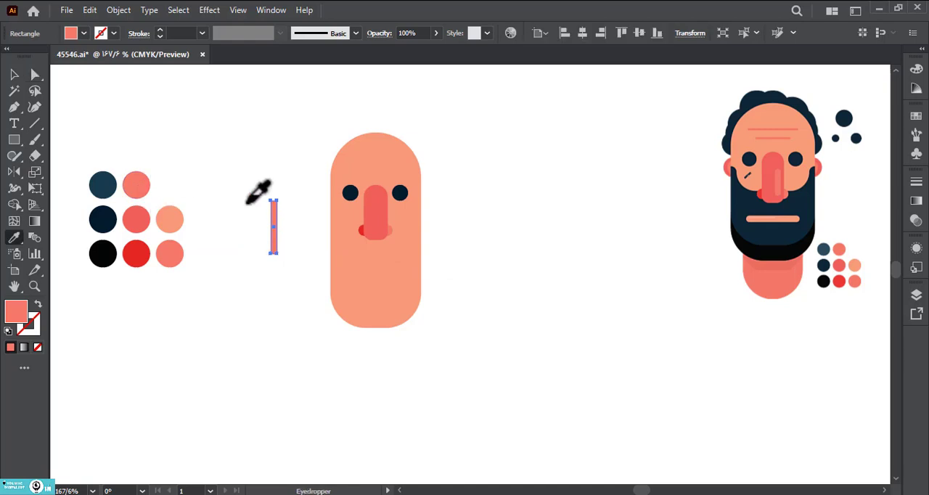
key("a")
key("v")
left_click(184, 174)
left_click(275, 244)
key("a")
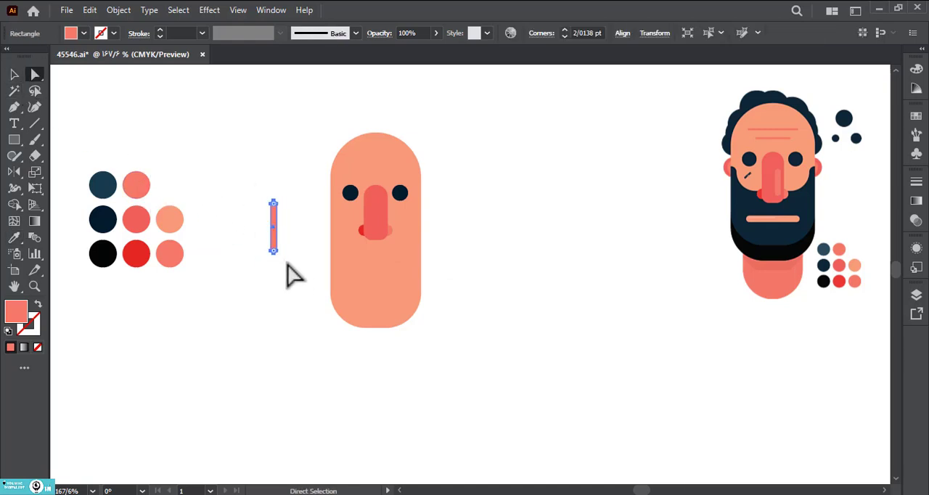
Step: Place the light coral bar on the right side of the nose as a highlight and shorten it from its lower end
left_click_drag(288, 263, 384, 233)
left_click(14, 74)
left_click(249, 213)
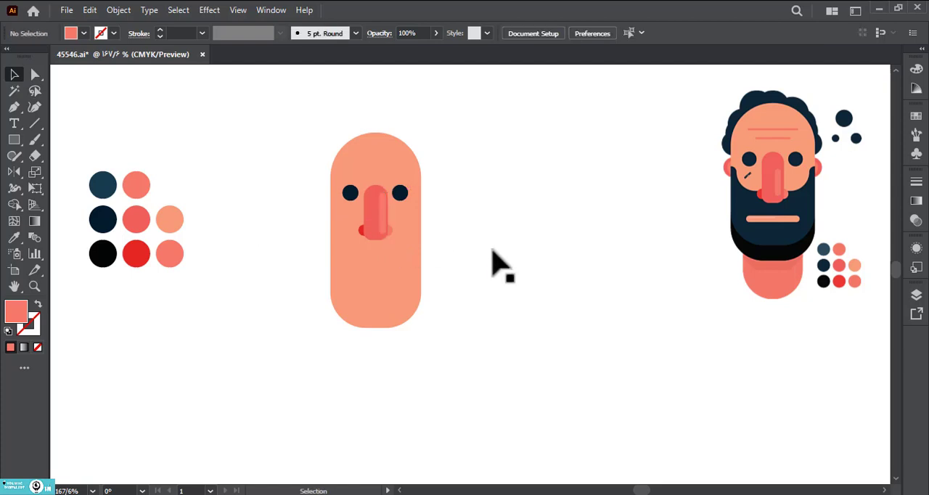
double_click(386, 228)
left_click_drag(424, 261, 357, 214)
key("Up")
key("Up")
key("Up")
key("Up")
key("Up")
key("Up")
key("Up")
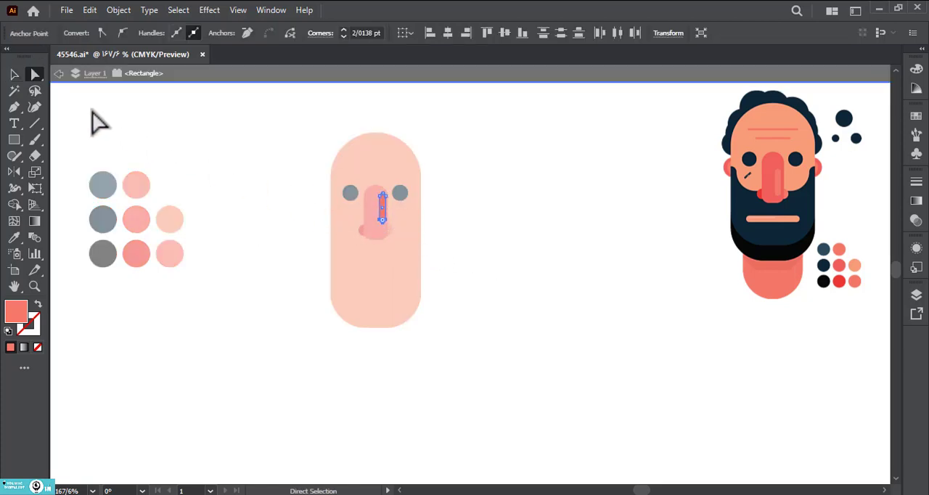
left_click(14, 75)
double_click(461, 275)
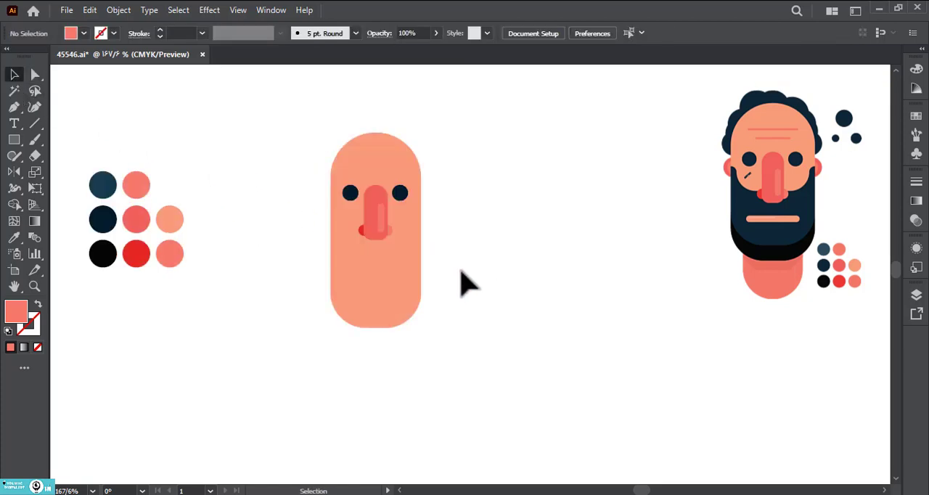
Step: Split off the lower part of the head below the nose using a rectangle and the Shape Builder tool
left_click_drag(457, 267, 438, 274)
left_click(12, 141)
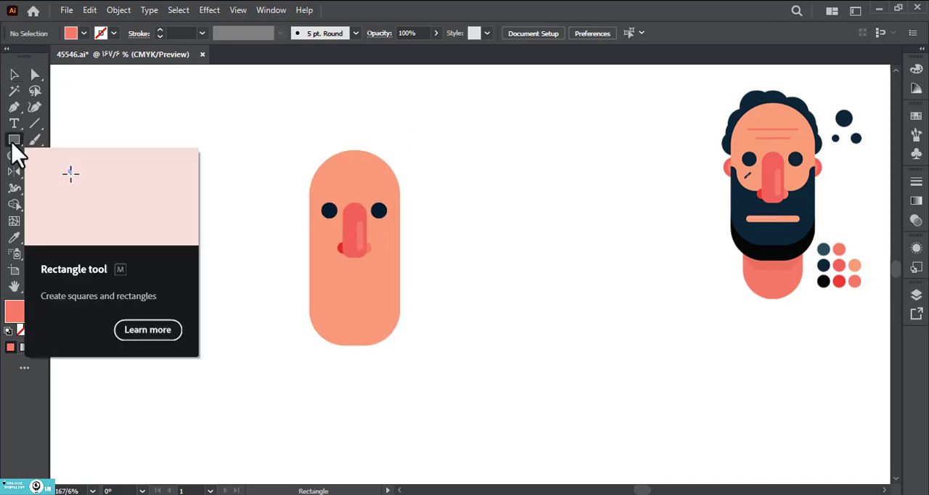
mouse_move(289, 271)
left_mouse_down()
mouse_move(440, 384)
mouse_move(422, 384)
mouse_move(239, 279)
left_mouse_up()
key("a")
left_click(15, 207)
left_click(315, 359, "alt")
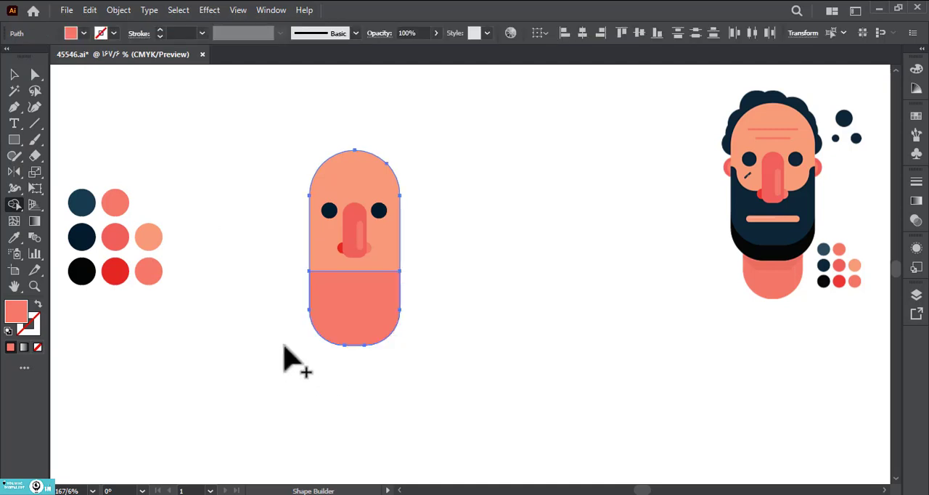
key("a")
left_click(271, 340)
Step: Fill the lower head section with the dark navy swatch and raise its upper edge by about 17 pt
left_click(350, 314)
key("i")
left_click(82, 240)
key("a")
left_click(210, 307)
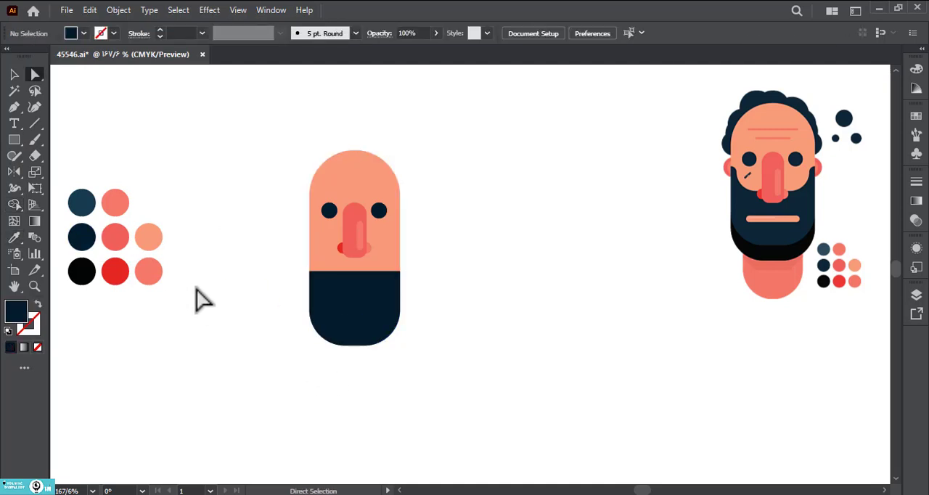
left_click(330, 311)
left_click(310, 272)
left_click(400, 271, "shift")
left_click_drag(400, 271, 401, 246)
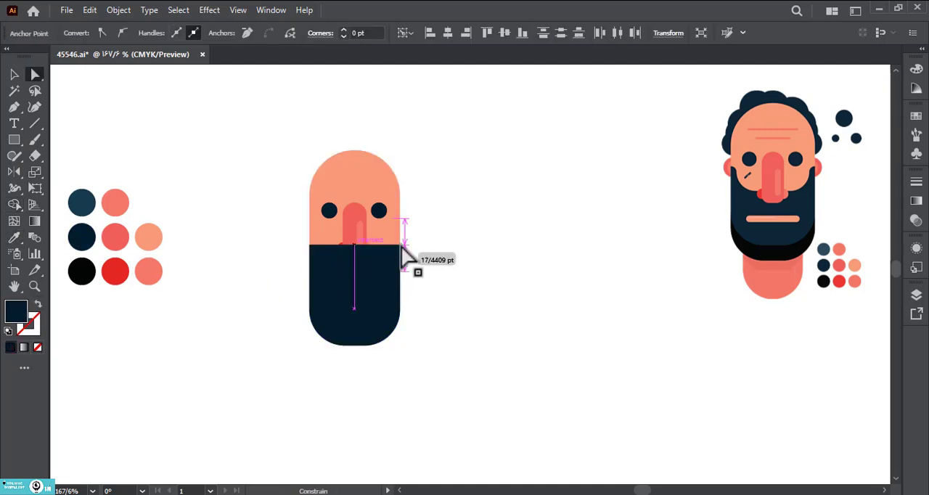
Step: Send the head and navy beard shapes to the back, behind the nose and nostrils
left_click(14, 74)
left_click_drag(232, 305, 407, 379)
right_click(408, 379)
left_click(647, 332)
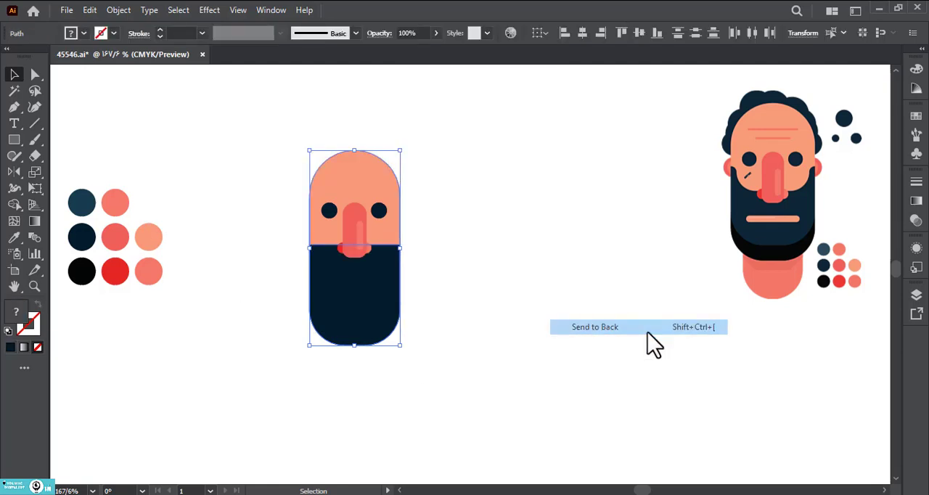
left_click(652, 345)
Step: Add a navy sideburn on the left edge of the face, trimming a rectangle to the head outline with Shape Builder
key("a")
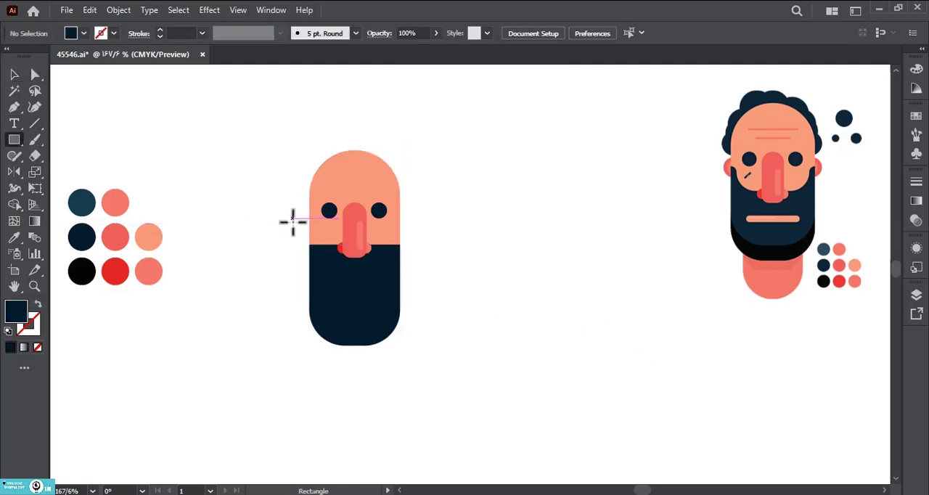
left_click_drag(291, 218, 317, 265)
left_click(13, 76)
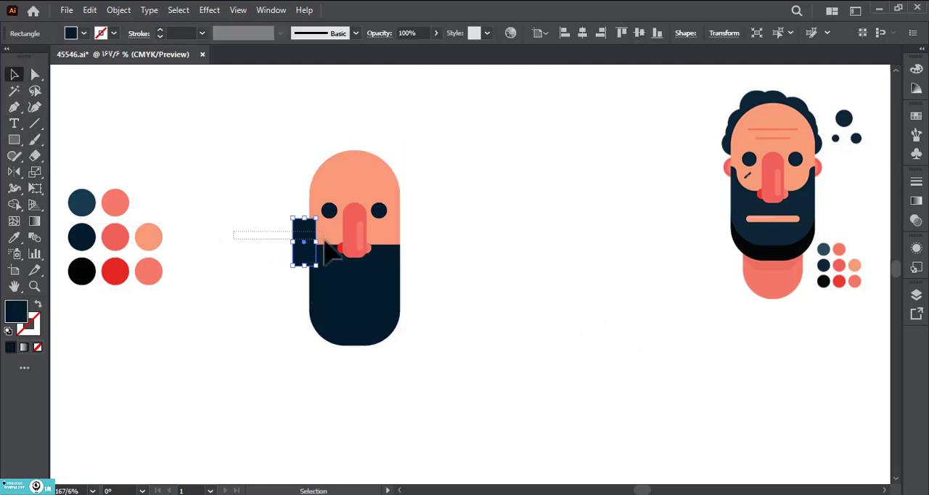
left_click(327, 251, "shift")
left_click(13, 205)
left_click(14, 76)
left_click(224, 192)
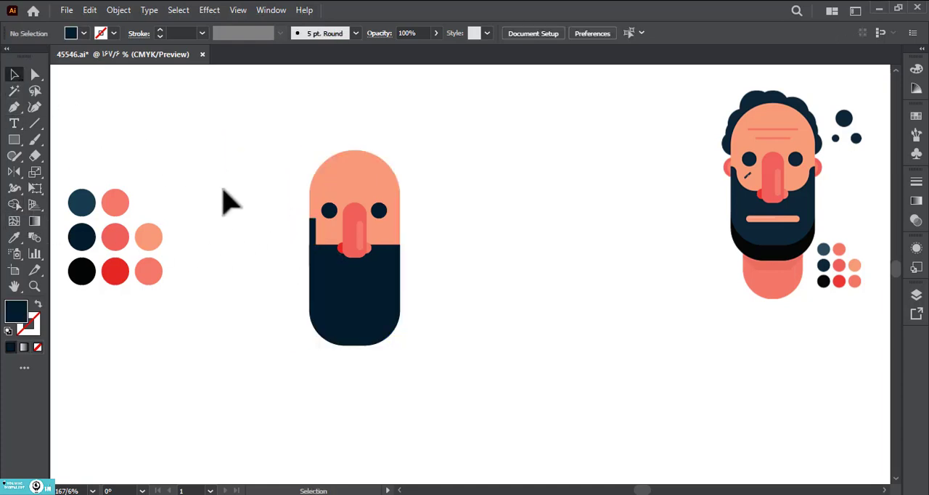
Step: Round the left sideburn's upper inner corner and place a mirrored copy on the right edge of the face
key("a")
left_click(316, 219)
left_click_drag(313, 222, 401, 234)
left_click(285, 254)
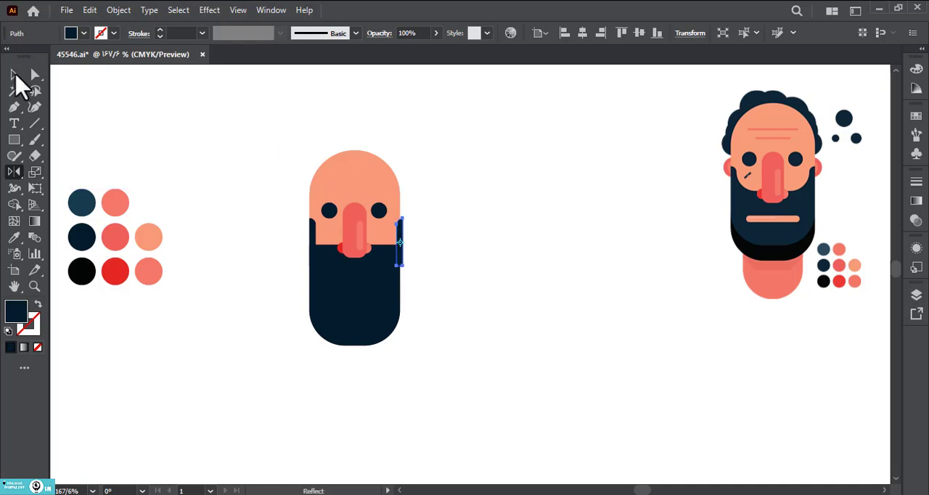
left_click(473, 214)
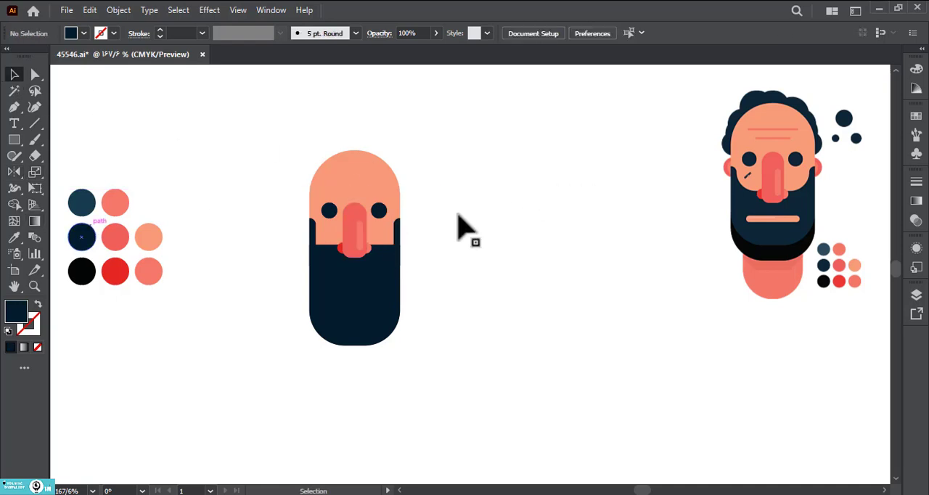
Step: Merge both sideburns with the beard into one shape using Shape Builder
key("a")
left_click(312, 234)
left_click(327, 276, "shift")
left_click(398, 241, "shift")
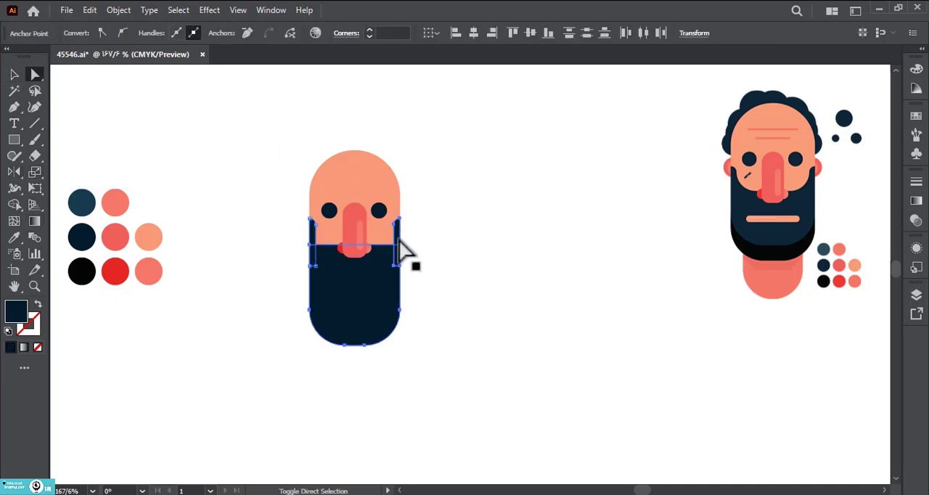
left_click(15, 204)
left_click_drag(374, 260, 406, 249)
key("a")
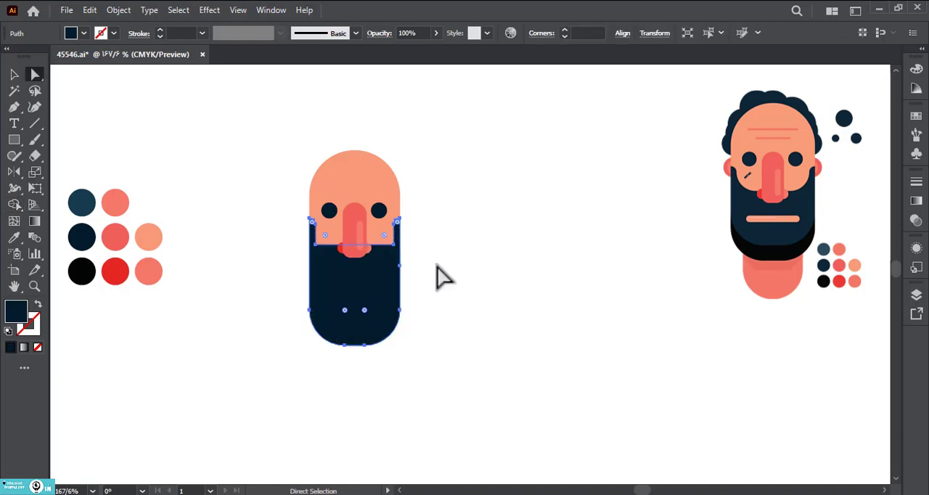
Step: Round the two inner corners where the sideburns meet the beard's upper edge
left_click(394, 246)
left_click(316, 245, "shift")
left_click_drag(326, 234, 342, 225)
left_click(453, 244)
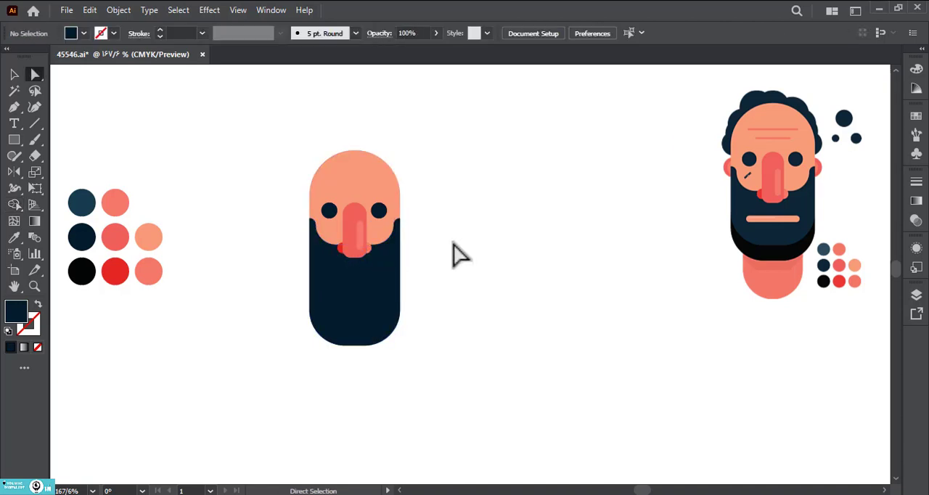
Step: Draw a thin peach mouth bar with rounded ends, centred horizontally on the beard, and nudge it slightly upward
left_click_drag(328, 277, 388, 286)
key("a")
left_click(342, 300, "shift")
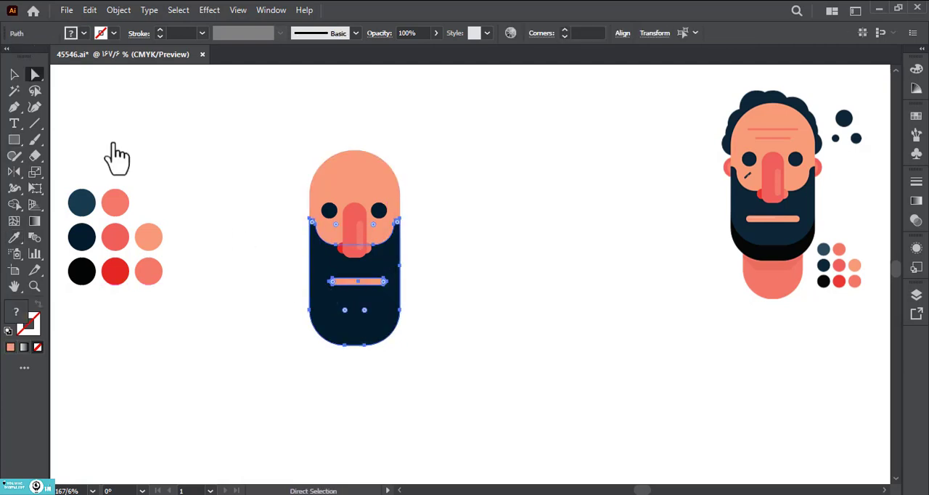
left_click(15, 75)
left_click(439, 303)
mouse_move(375, 283)
left_mouse_down()
mouse_move(371, 294)
mouse_move(373, 278)
left_mouse_up()
Step: Shorten the beard and head by moving their bottom anchor points upward
key("a")
left_click_drag(494, 380, 240, 299)
key("Up")
key("Up")
key("Up")
key("Up")
key("Up")
key("Up")
key("Up")
key("Up")
key("Up")
key("Up")
key("Up")
key("Up")
key("Up")
key("Up")
key("Up")
key("Up")
key("Up")
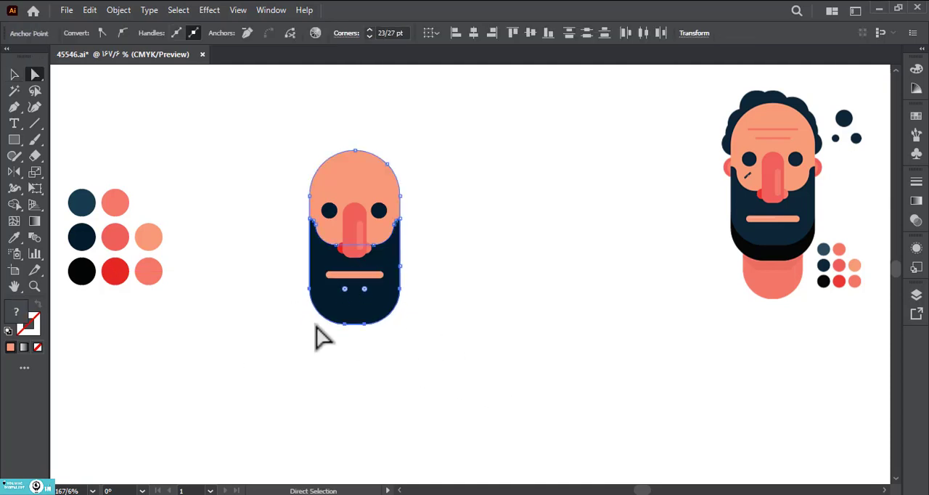
left_click(247, 313)
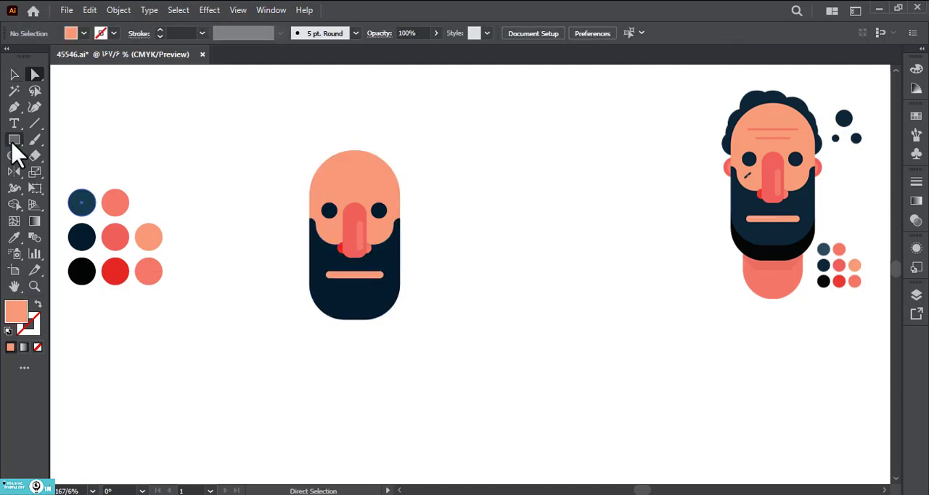
Step: Split off a curved strip along the beard's bottom with Shape Builder, fill it black and delete the leftover piece
left_click_drag(13, 142, 81, 172)
key("v")
left_click_drag(352, 305, 350, 434)
left_click(13, 205)
left_click_drag(354, 341, 362, 302)
left_click(82, 282)
left_click(14, 74)
left_click(182, 201)
left_click_drag(421, 354, 339, 420)
key("Delete")
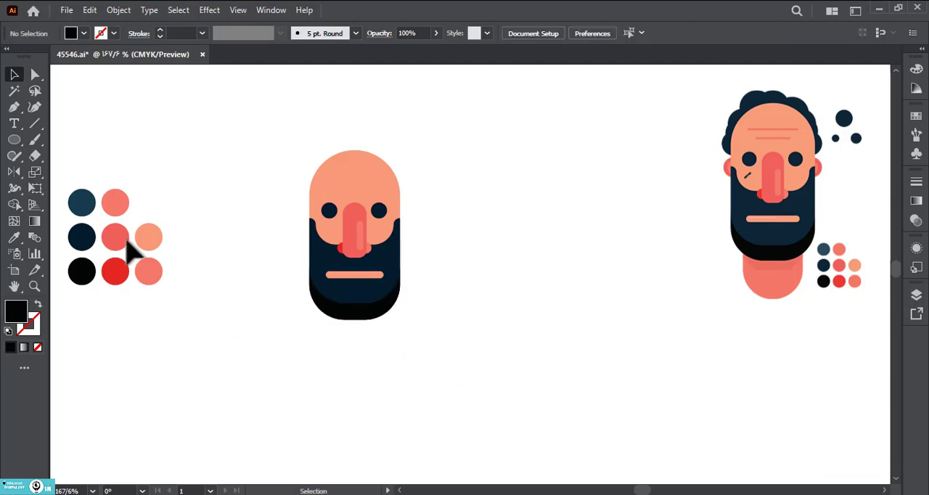
Step: Draw a dark navy hair circle at the head's left temple and send it to the back
left_click(14, 144)
left_click(47, 171)
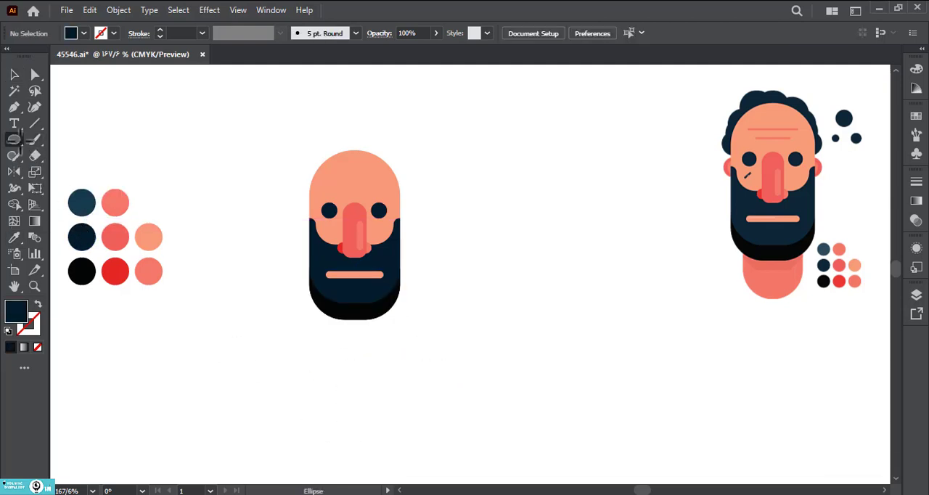
left_click_drag(300, 181, 326, 206)
right_click(326, 206)
mouse_move(448, 428)
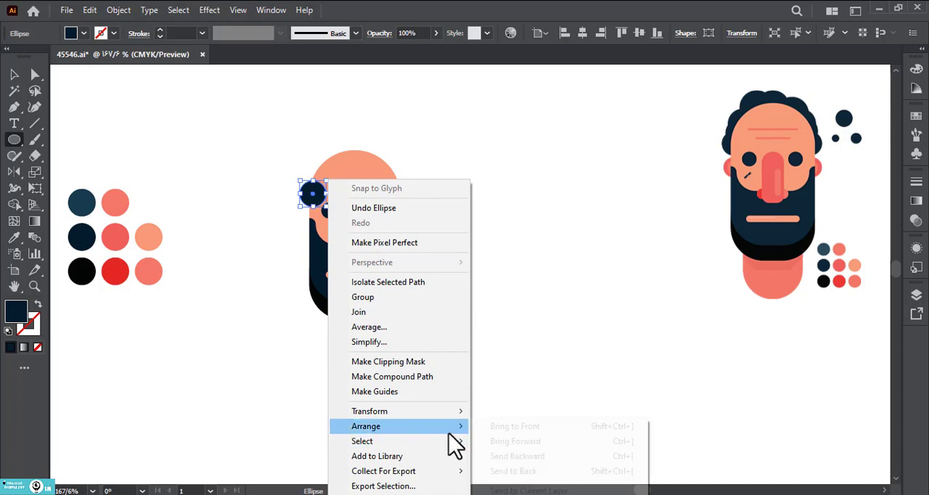
left_click(512, 471)
Step: Duplicate the navy circle in varied sizes around the upper left and crown of the head to form curly hair
left_click(14, 74)
left_click(270, 147)
left_click_drag(306, 190, 325, 154)
left_click(289, 126)
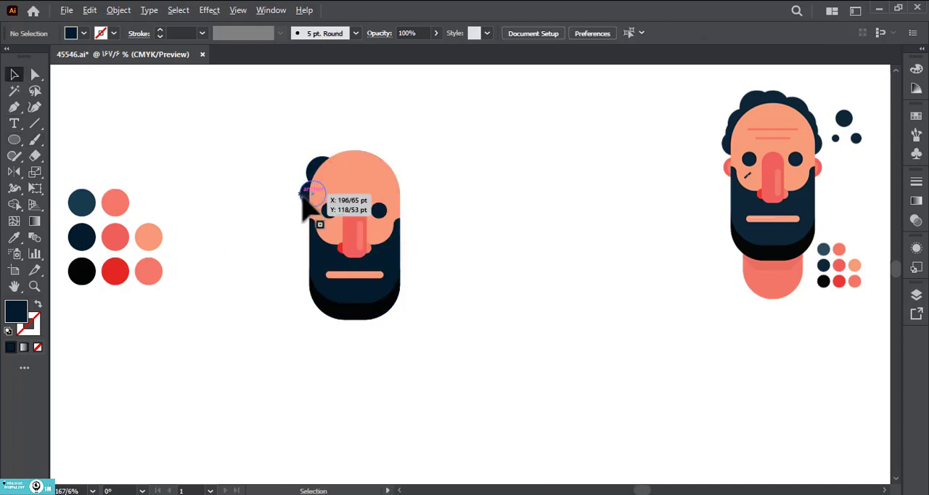
left_click_drag(306, 194, 394, 145)
left_click(297, 141)
left_click(327, 127)
left_click(395, 159)
left_click(425, 180)
Step: Copy the two left-side hair circles to the right side of the head and mirror them
left_click(301, 194)
left_click(315, 169, "shift")
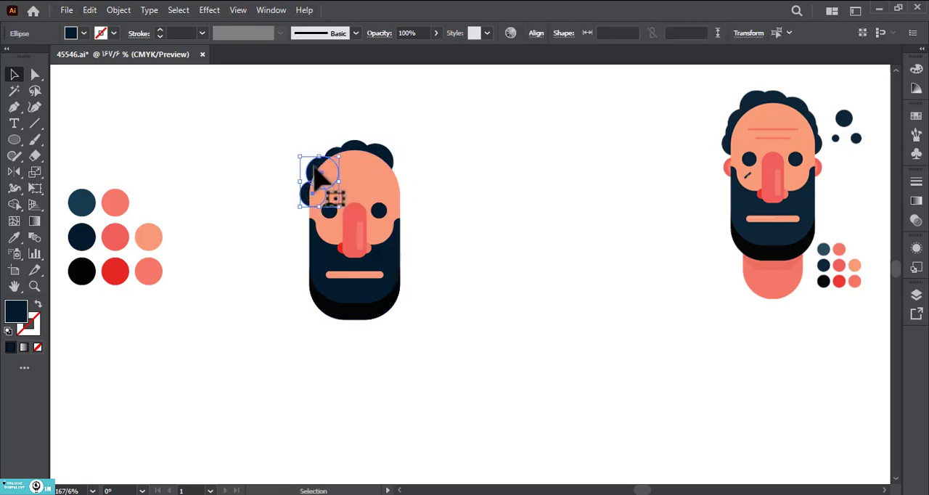
left_click_drag(315, 168, 500, 171)
left_click(14, 172)
left_click(13, 75)
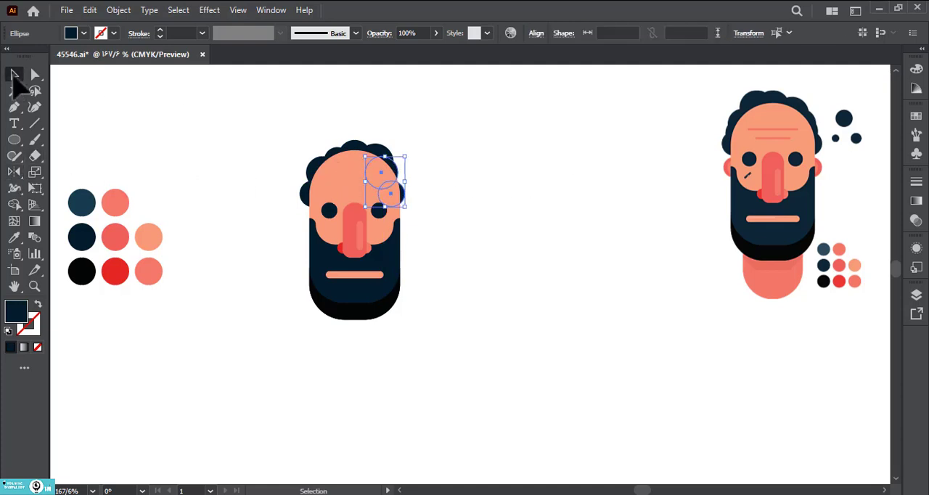
left_click(476, 203)
Step: Adjust the placement of the hair circles along the crown and sides to even out the curly outline
left_click_drag(343, 161, 339, 137)
left_click(354, 116)
left_click_drag(402, 128, 362, 131)
left_click(360, 137)
left_click(438, 120)
left_click_drag(448, 122, 449, 111)
left_click_drag(418, 169, 341, 162)
left_click(241, 143)
left_click(315, 161)
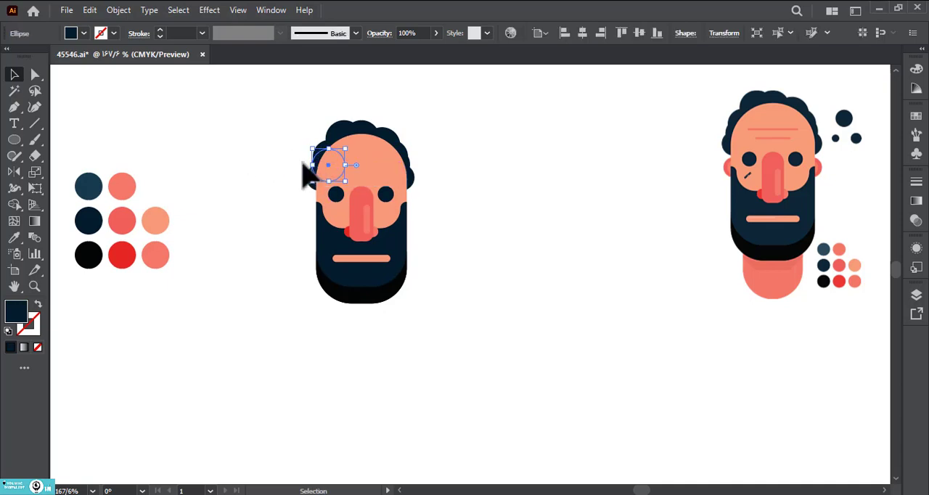
left_click(263, 165)
Step: Draw a circle to the left of the head for an ear and fill it with the middle coral swatch
left_click_drag(263, 170, 263, 154)
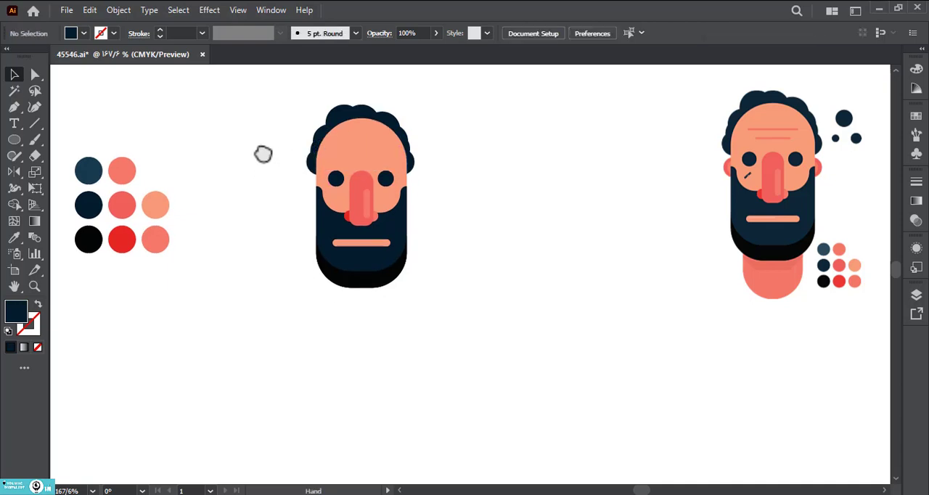
left_click(12, 141)
left_click_drag(239, 188, 274, 223)
key("i")
left_click(122, 205)
key("v")
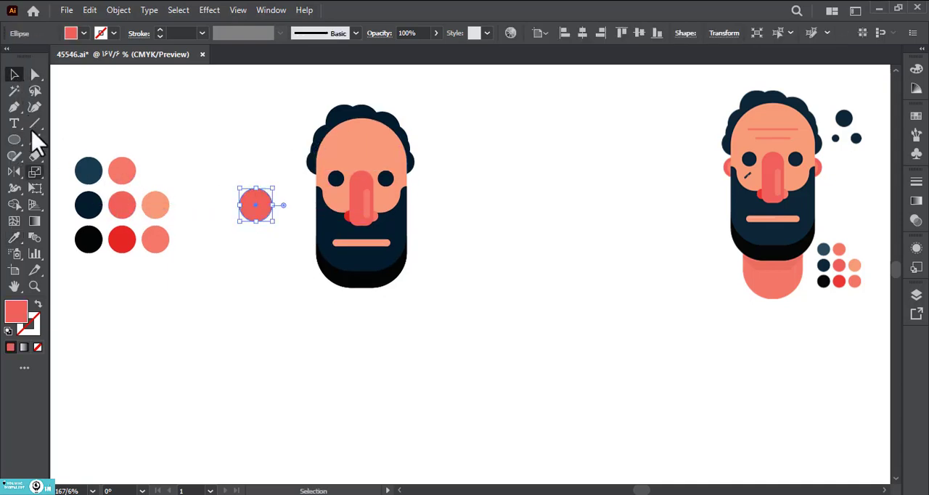
Step: Cut the coral circle down to its left half and move it against the left side of the head
left_click(34, 156)
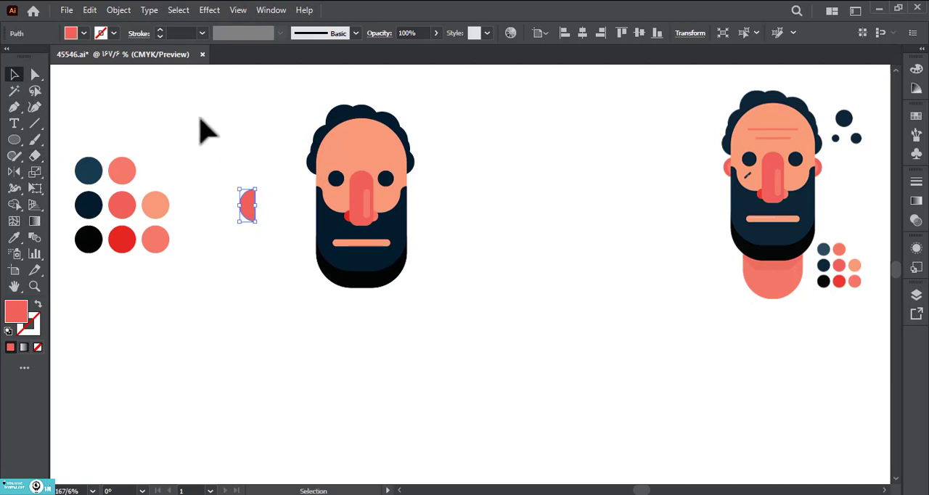
left_click(200, 118)
left_click(245, 204)
left_click_drag(239, 206, 312, 192)
Step: Fill the smaller inner ear piece with the topmost coral swatch and send the ear behind the head
key("i")
left_click(116, 166)
right_click(312, 203)
mouse_move(410, 369)
left_click(549, 413)
left_click(546, 409)
Step: Group the ear pieces and fit the ear against the head beside the left eye
left_click(310, 195)
left_click(311, 215)
left_click(305, 207)
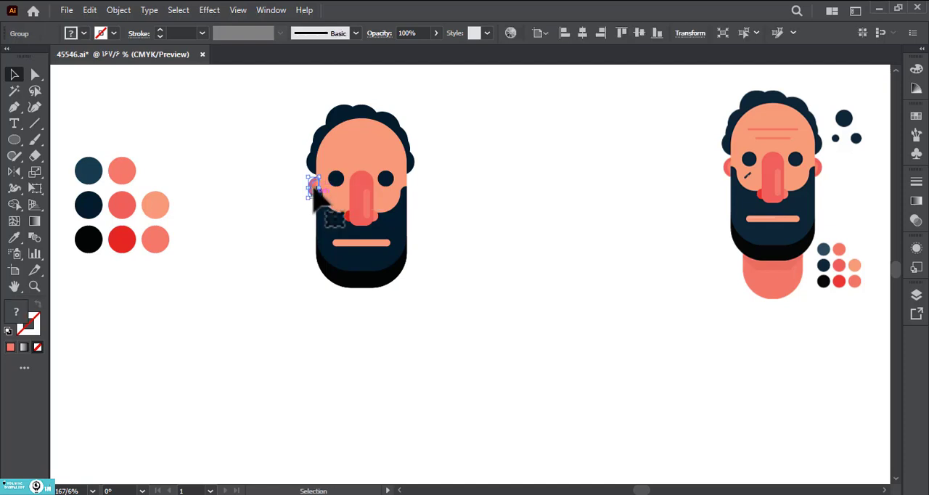
double_click(313, 188)
left_click(312, 186)
double_click(282, 222)
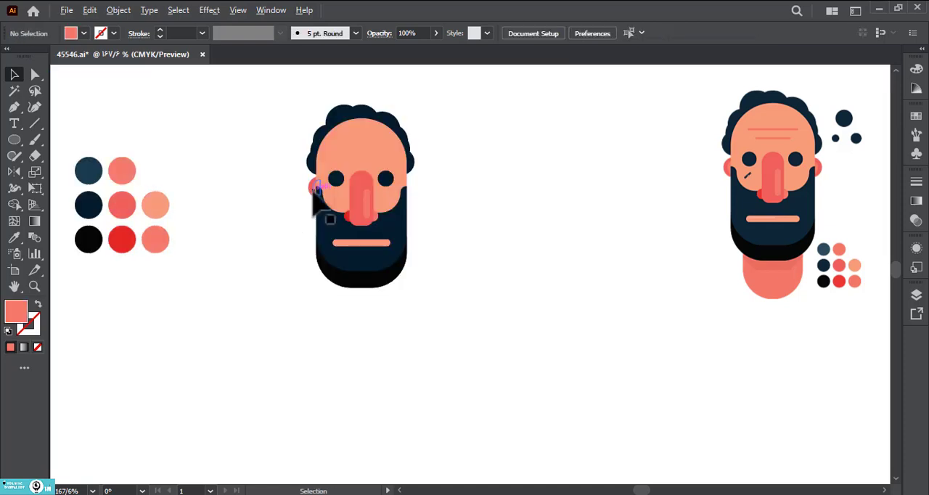
Step: Copy the left ear to the right side of the head and mirror it
left_click_drag(312, 190, 413, 189, "alt+shift")
left_click(14, 172)
left_click_drag(350, 171, 503, 174, "shift")
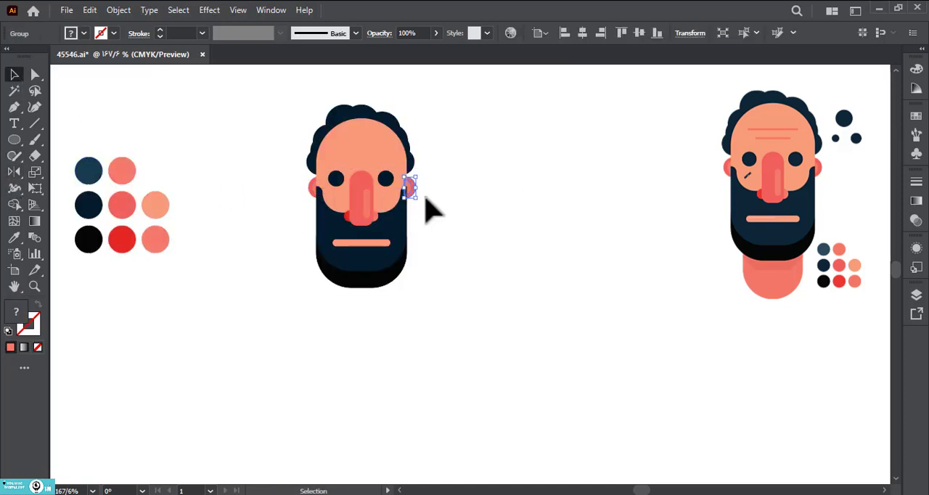
left_click(452, 206)
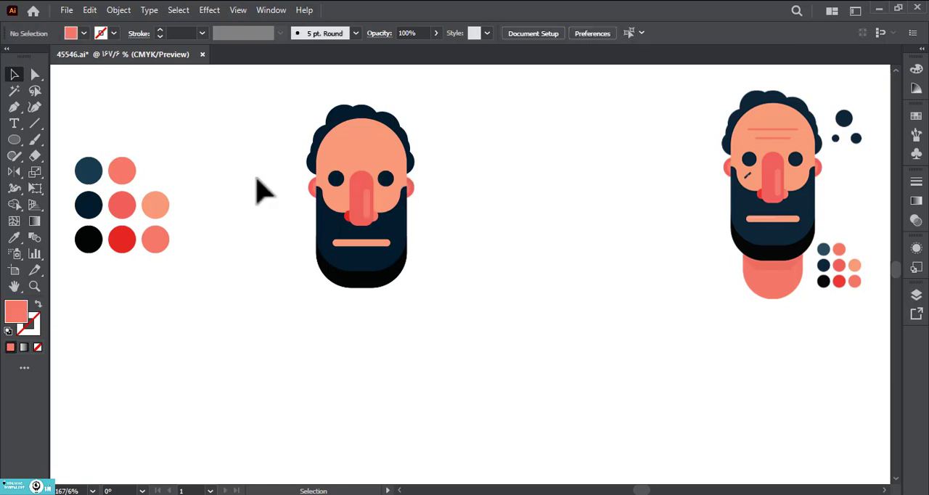
left_click_drag(13, 142, 51, 137)
left_click_drag(186, 134, 257, 146)
key("ctrl+z")
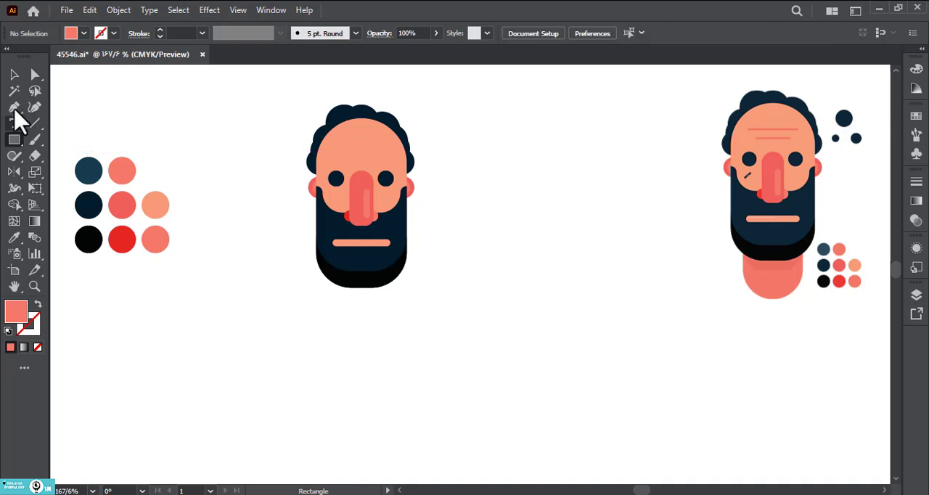
Step: Draw a short horizontal line to the left of the head and make it a coral stroke without fill
left_click(13, 106)
left_click(194, 135)
left_click(246, 135, "shift")
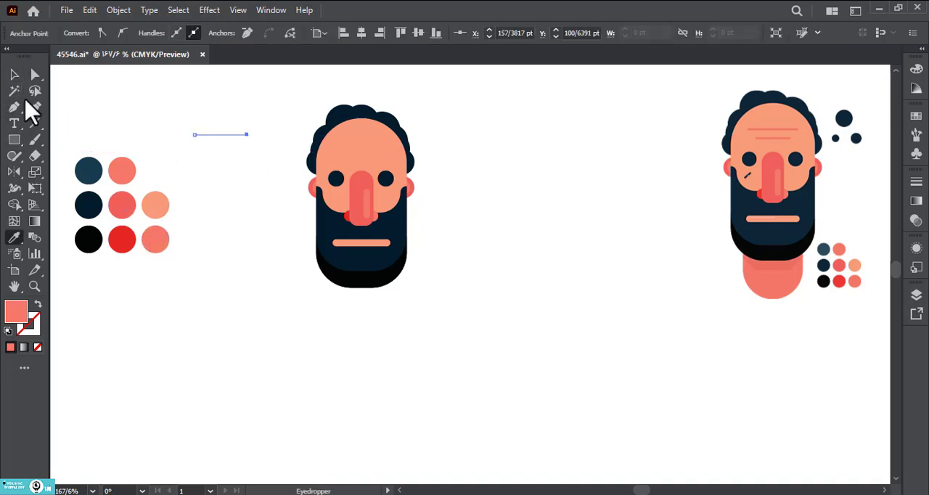
left_click(13, 74)
left_click_drag(170, 114, 276, 175)
left_click(38, 304)
Step: Give the line a 5 pt. Round brush and 0.25 pt stroke, and place two wrinkle lines of different lengths on the forehead
left_click(312, 35)
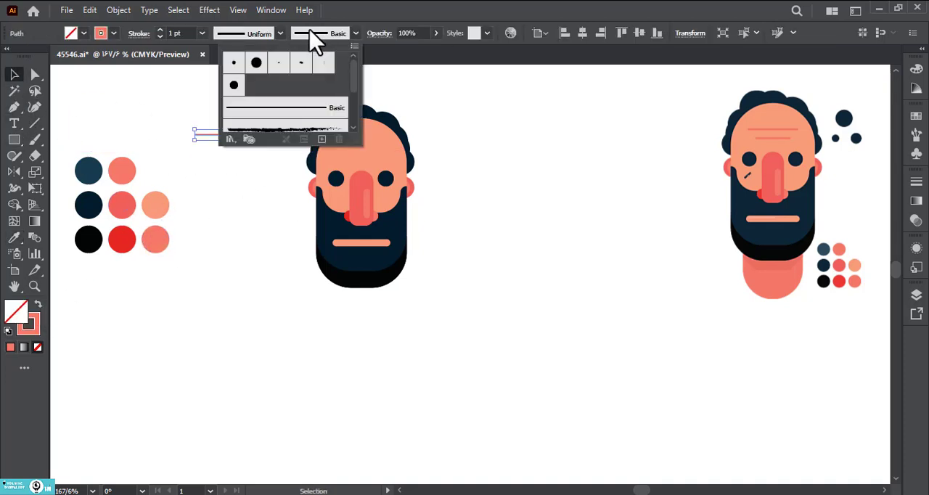
left_click(203, 34)
left_click(227, 47)
left_click(253, 114)
mouse_move(237, 135)
left_mouse_down()
mouse_move(378, 146)
mouse_move(394, 179)
left_mouse_up()
left_click(463, 186)
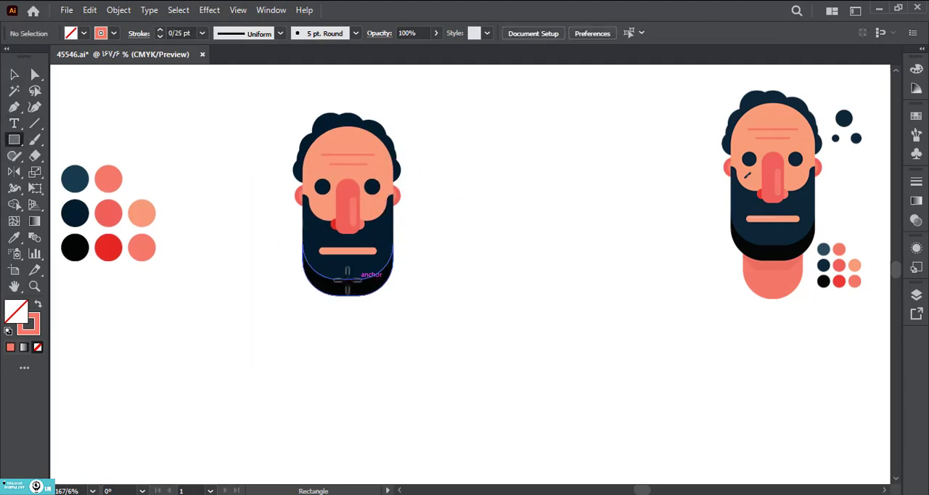
Step: Draw a neck rectangle below the beard, send it to the back and fill it with the lower-right coral swatch
mouse_move(348, 279)
left_mouse_down()
mouse_move(379, 335)
mouse_move(335, 303)
left_mouse_up()
right_click(377, 334)
mouse_move(464, 278)
left_click(624, 312)
key("i")
left_click(141, 247)
Step: Fully round the bottom corners of the neck rectangle
key("a")
left_click(445, 306)
left_click_drag(393, 353, 348, 278)
key("super")
left_click(471, 345)
key("ctrl+z")
left_click_drag(429, 354, 305, 319)
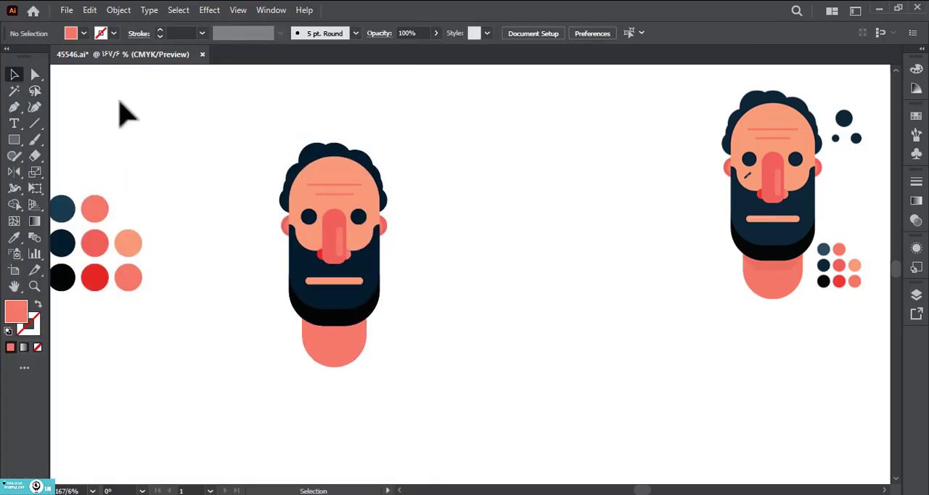
Step: Draw a closed Pen tool shape across the beard and upper neck as the base for a neck shadow
left_click(13, 107)
left_click(293, 329)
left_click(417, 330)
left_click_drag(396, 291, 360, 271)
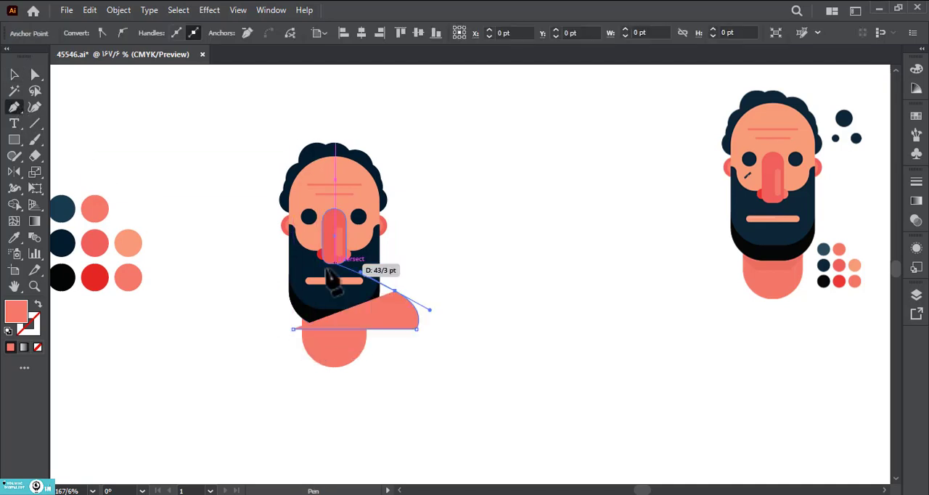
left_click_drag(281, 264, 256, 282)
left_click_drag(254, 310, 263, 326)
left_click(293, 329)
Step: Lower the shadow shape slightly and trim the parts outside the neck with Shape Builder
left_click(11, 75)
left_click(178, 160)
left_click_drag(347, 321, 348, 338)
left_click(14, 204)
left_click(272, 301, "alt")
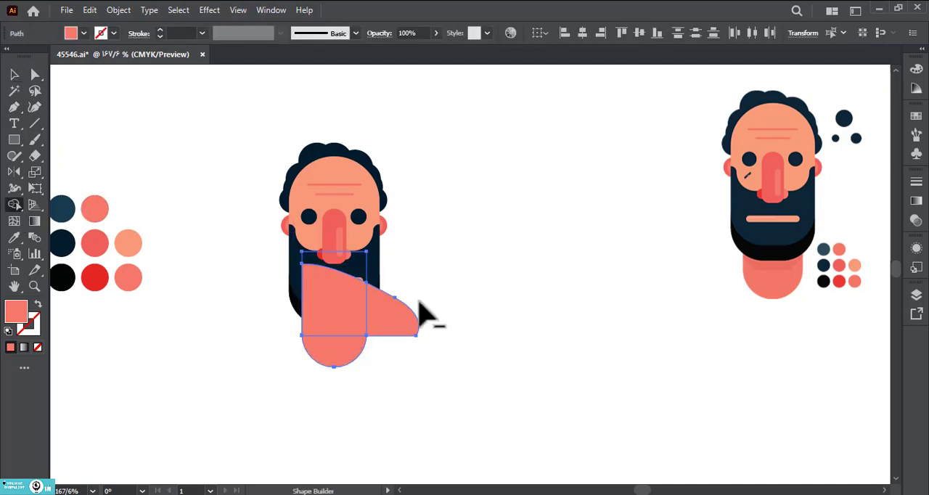
left_click(426, 312, "alt")
Step: Arrange the neck shadow behind the beard and fill it with a slightly darker coral
right_click(401, 350)
mouse_move(443, 277)
left_click(600, 324)
key("a")
left_click(432, 347)
left_click(359, 334)
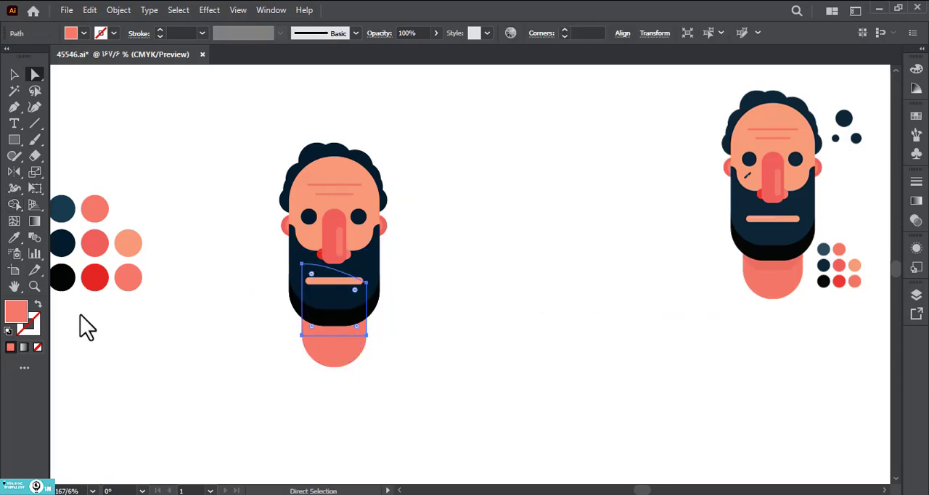
double_click(16, 311)
key("Return")
left_click(520, 297)
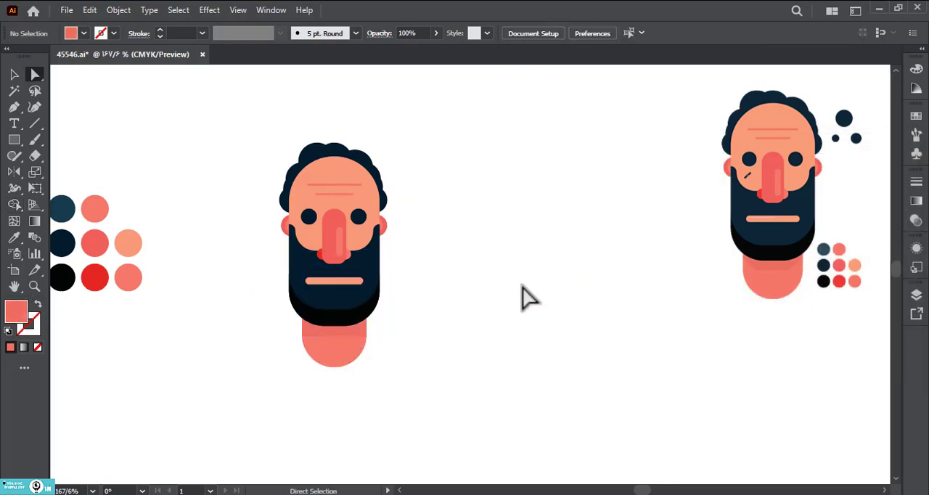
Step: Bevel the two bottom corners of the neck shadow
left_click_drag(458, 290, 456, 319)
left_click(307, 365)
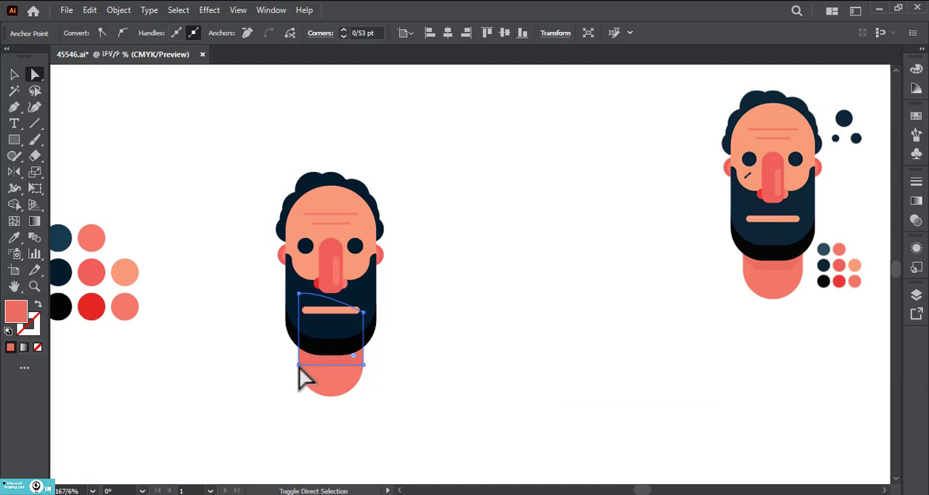
left_click(299, 365, "shift")
left_click_drag(317, 365, 319, 367)
left_click(446, 392)
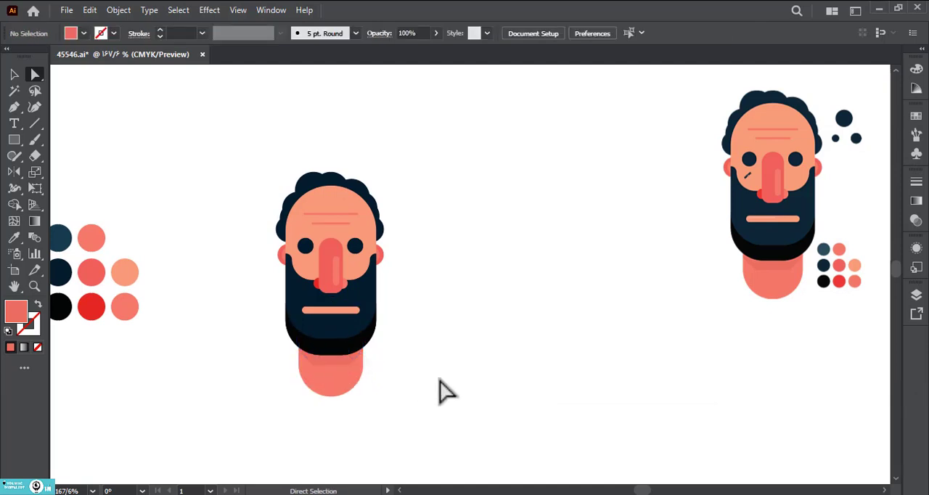
Step: Select all parts of the head and neck and group them
left_click_drag(436, 322, 444, 330)
left_click_drag(304, 212, 462, 423)
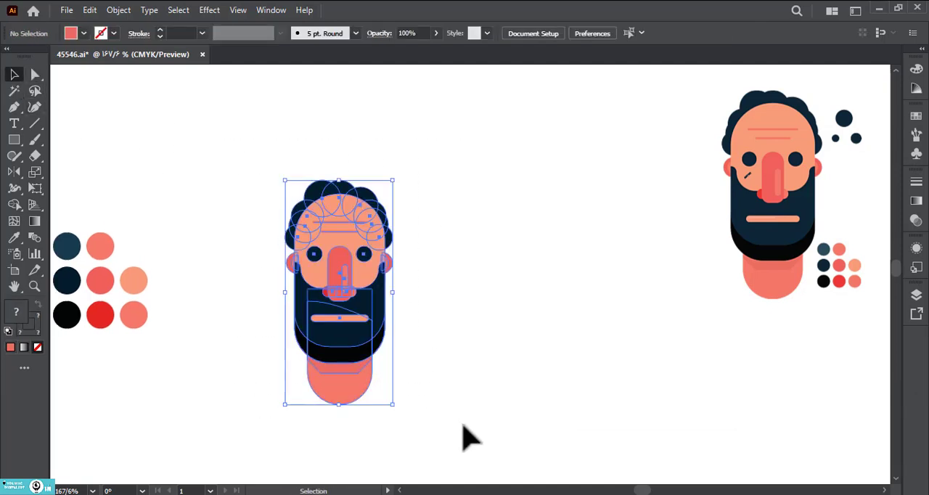
key("ctrl+g")
left_click(228, 273)
Step: Try adding black circles behind the hair on the left and right sides of the head
left_click_drag(16, 142, 40, 158)
left_click(41, 170)
mouse_move(302, 253)
left_mouse_down()
mouse_move(286, 238)
mouse_move(305, 209)
mouse_move(377, 216)
mouse_move(363, 210)
left_mouse_up()
key("i")
left_click(66, 315)
key("v")
right_click(298, 223)
mouse_move(410, 425)
left_click(479, 471)
left_click(400, 338)
left_click(515, 251)
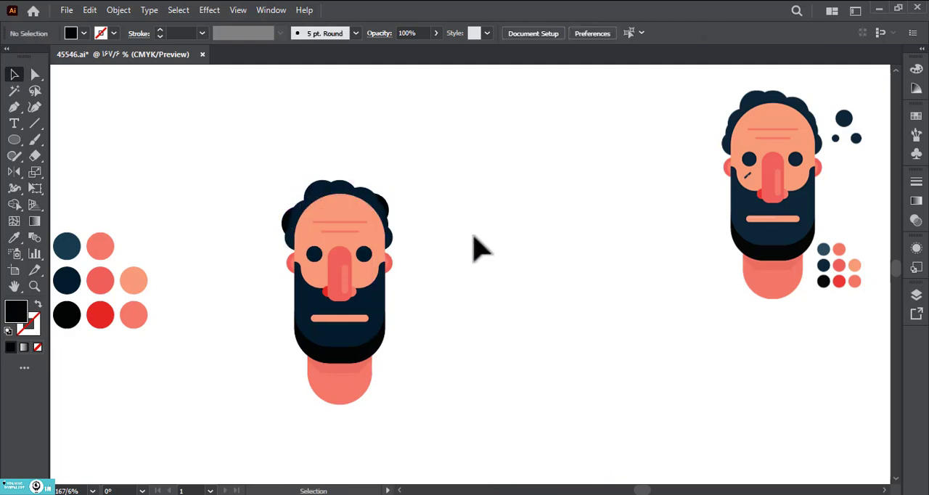
Step: Delete the two black circles behind the hair
left_click(383, 199)
key("Delete")
left_click(287, 216)
key("Delete")
Step: Draw three small circles of different sizes in a cluster to the left of the head
left_click(13, 138)
left_click(52, 174)
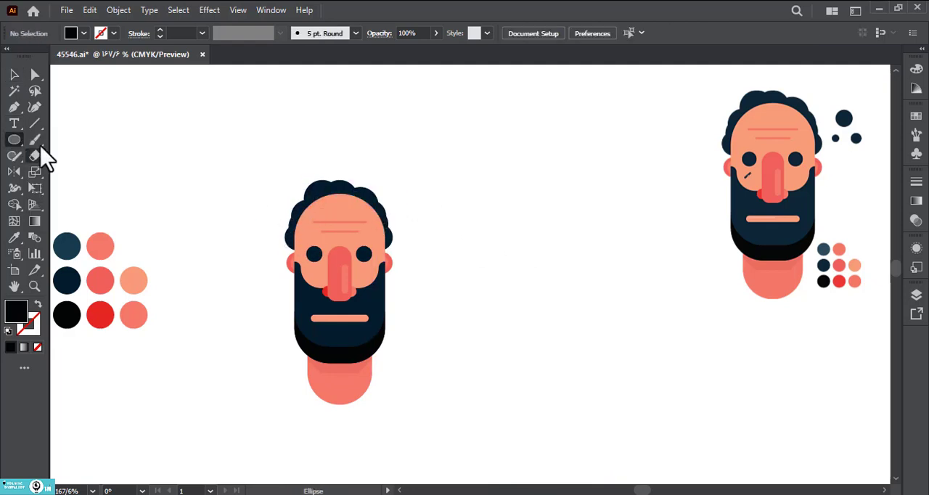
left_click_drag(183, 201, 203, 219)
mouse_move(201, 226)
left_mouse_down()
mouse_move(212, 237)
mouse_move(189, 225)
mouse_move(182, 231)
left_mouse_up()
left_click(16, 75)
left_click(156, 190)
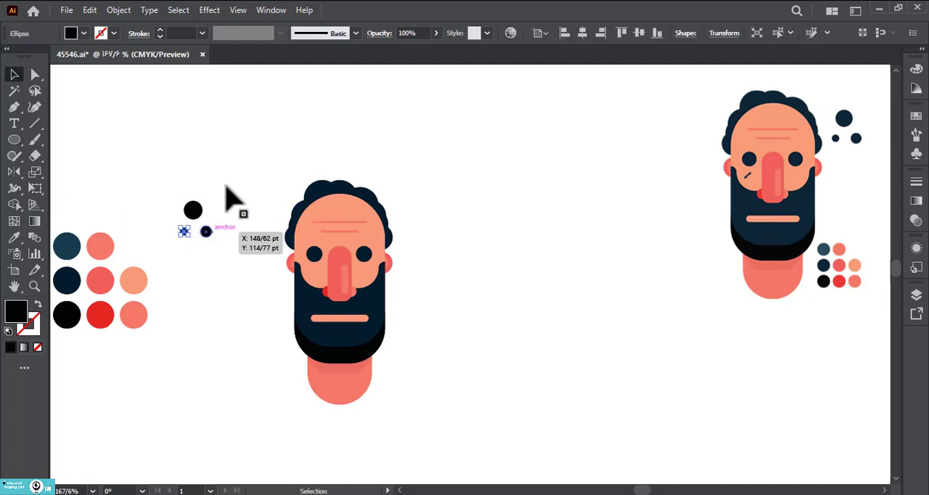
Step: Move the three circles to the upper right of the head, fill them with the navy swatch and group them
left_click_drag(226, 187, 430, 229)
key("i")
left_click(70, 279)
left_click(13, 74)
key("ctrl+g")
left_click(177, 142)
left_click(466, 280)
Step: Add the text "art161" to the left of the head in the Luckiest Guy Regular font
left_click(14, 123)
left_click(169, 195)
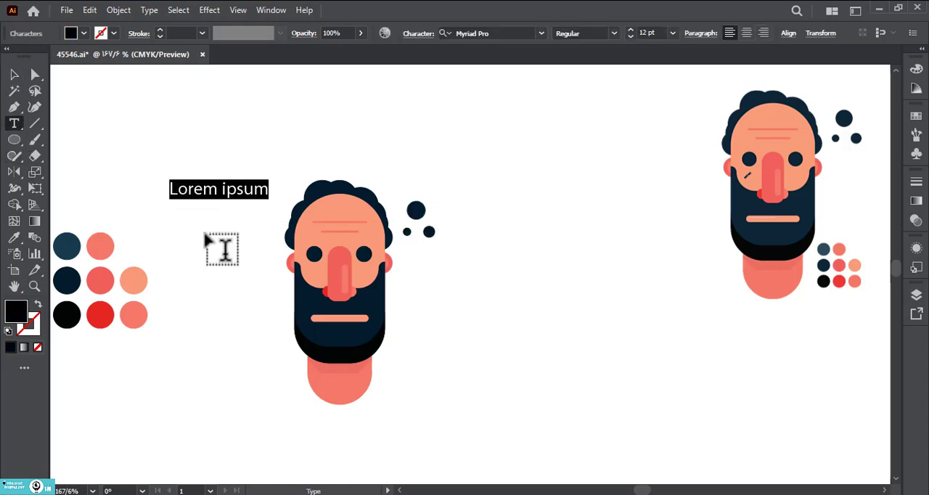
type("art161")
left_click(14, 74)
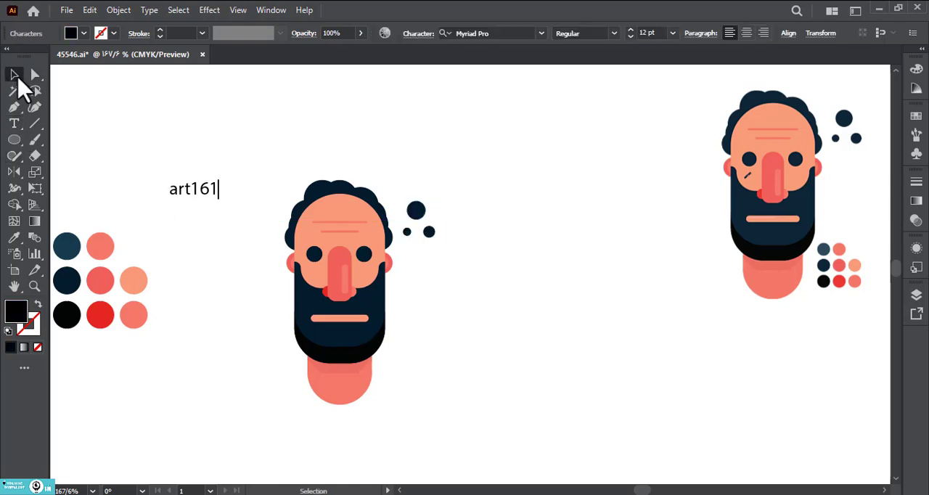
left_click(120, 10)
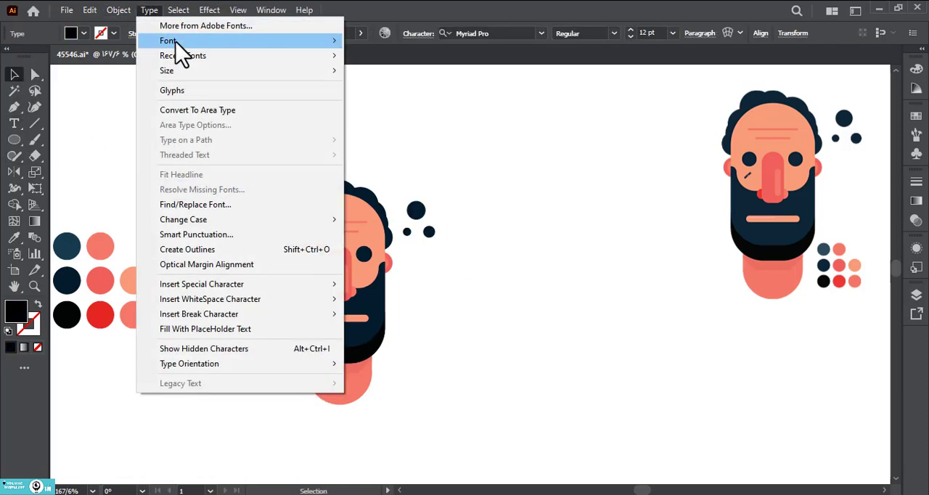
mouse_move(183, 43)
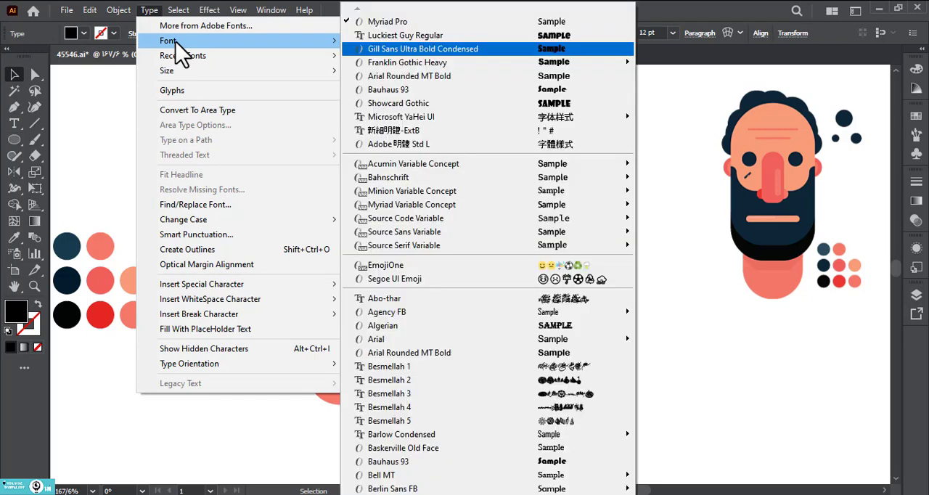
left_click(462, 37)
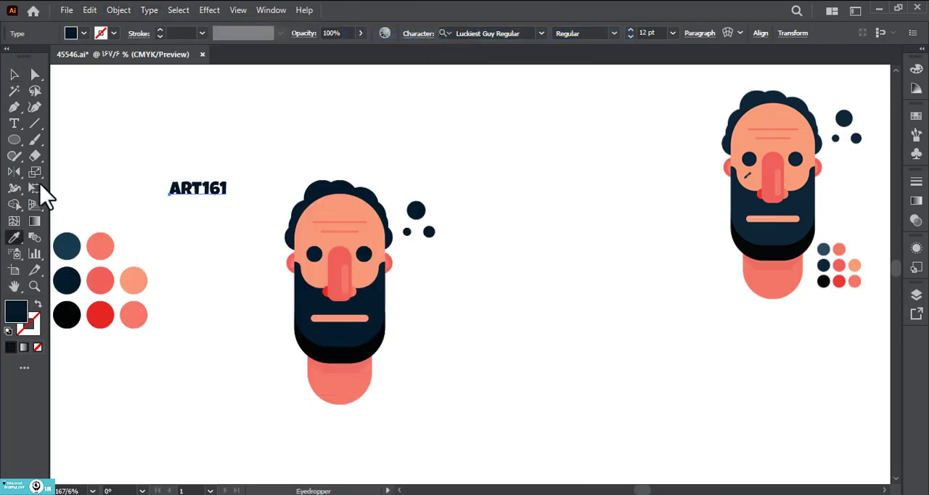
Step: Move the text onto the left edge of the face and expand its object and fill
left_click_drag(217, 197, 309, 282)
key("z")
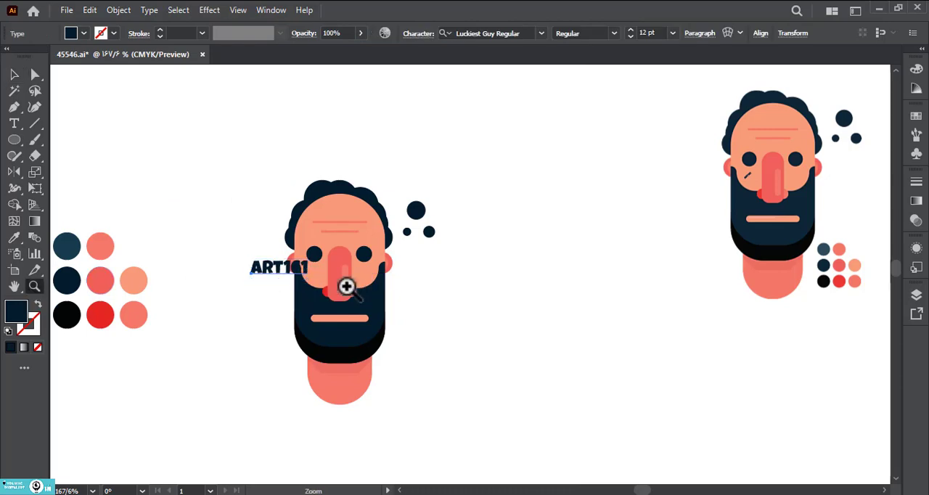
left_click(345, 287)
left_click(16, 75)
left_click(119, 9)
left_click(211, 170)
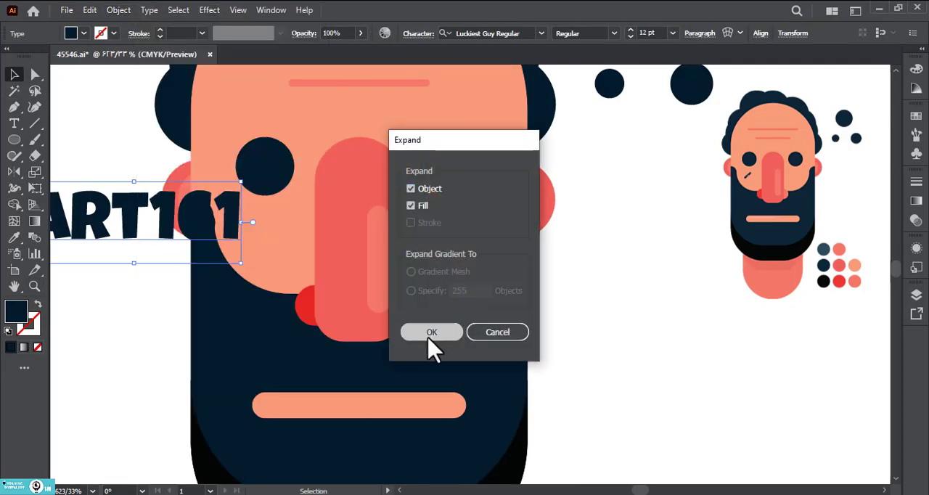
left_click(429, 331)
Step: Shrink the expanded text, tilt it diagonally and place it on the cheek below the left eye
left_click_drag(231, 225, 252, 239)
left_click_drag(249, 235, 249, 236)
left_click(131, 251)
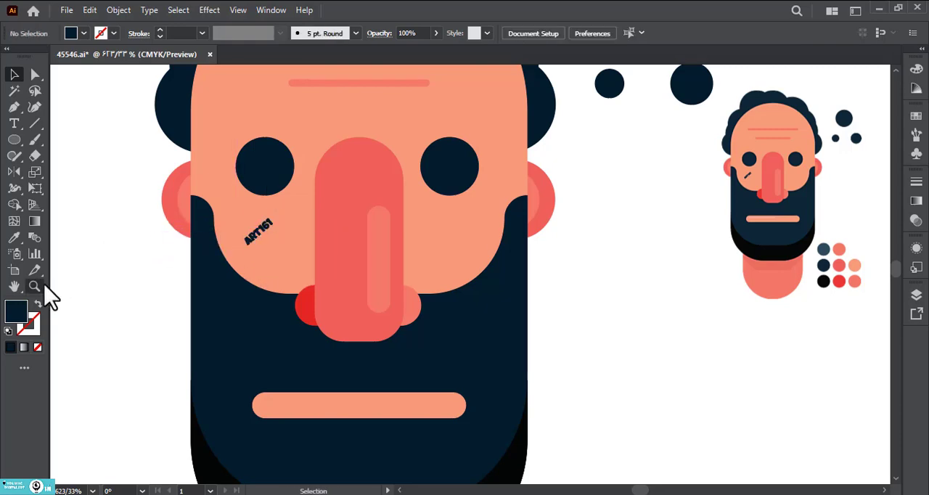
Step: Group the head together with the cheek text and the three navy dots
left_click(37, 285)
left_click_drag(350, 285, 124, 286)
left_click(15, 75)
left_click_drag(226, 130, 540, 463)
key("ctrl+g")
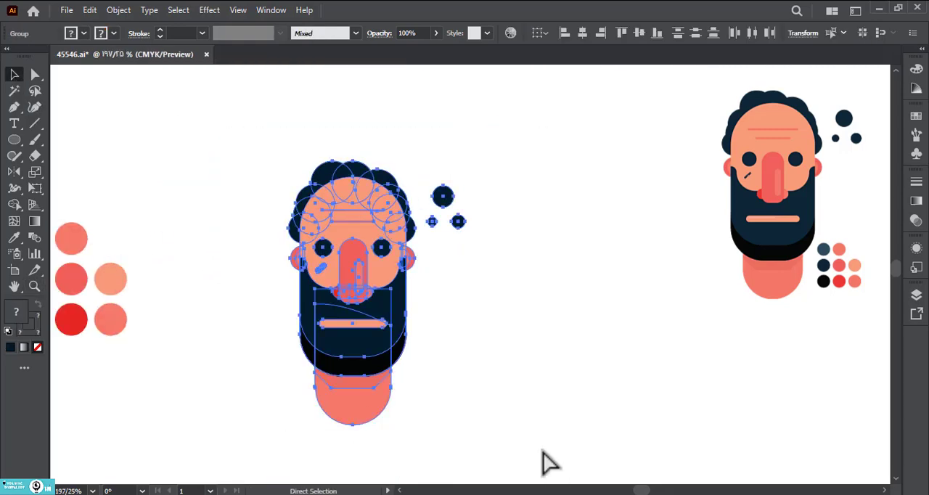
left_click(498, 348)
left_click_drag(481, 334, 454, 336)
Step: Draw a thin rectangle along the upper left part of the mouth bar as a highlight
left_click(35, 286)
left_click_drag(282, 350, 594, 370)
left_click_drag(400, 292, 225, 291)
right_click(13, 140)
left_click(88, 140)
mouse_move(174, 218)
left_mouse_down()
mouse_move(336, 231)
mouse_move(328, 225)
left_mouse_up()
Step: Sample the mouth's peach colour for the highlight rectangle and change its fill to a paler tint
key("a")
key("i")
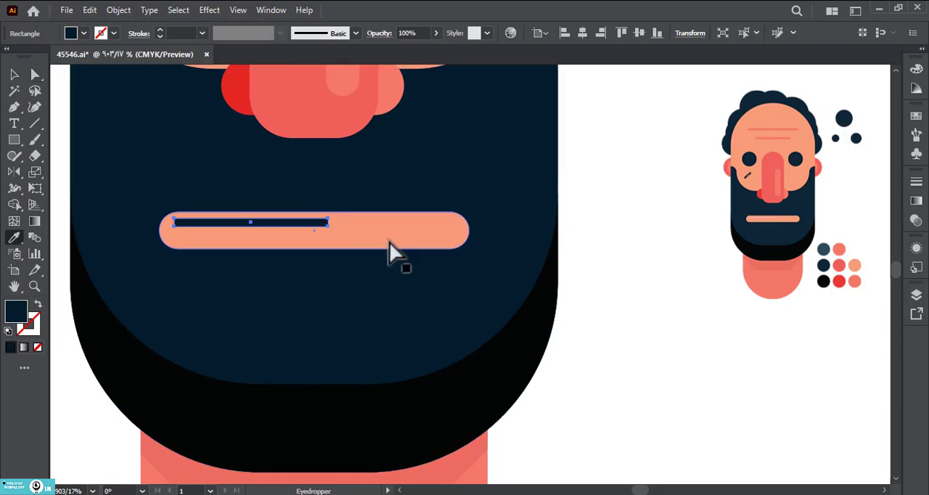
left_click(389, 242)
double_click(15, 310)
left_click(605, 186)
key("Return")
key("a")
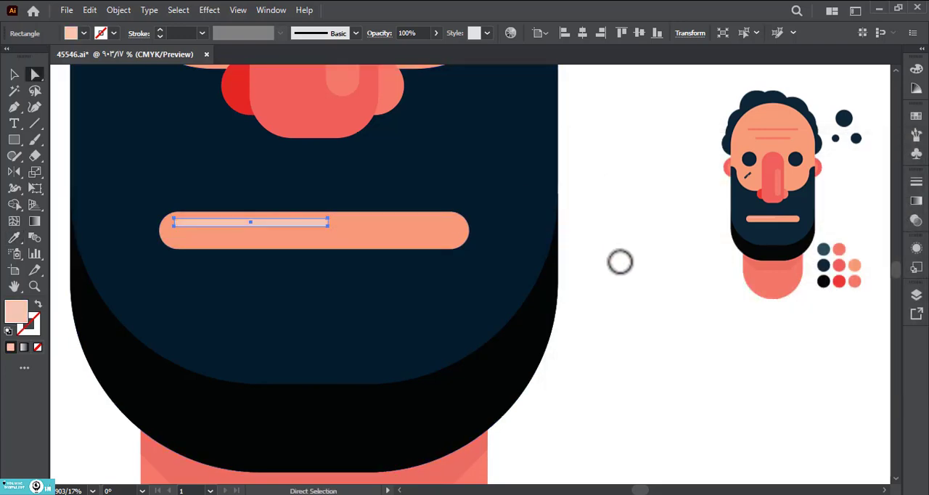
left_click(620, 263)
Step: Set the mouth highlight's opacity to 40%
left_click(35, 286)
left_click_drag(423, 286, 156, 303)
left_click_drag(361, 305, 445, 331)
key("a")
left_click(314, 283)
left_click(915, 220)
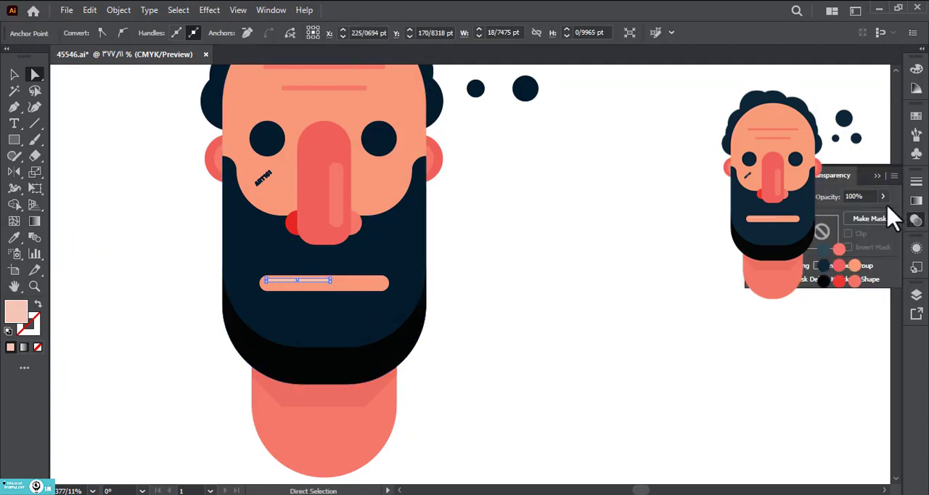
left_click(719, 201)
Step: Select the whole portrait together, including the head, neck, facial details and the three navy dots
left_click(34, 286)
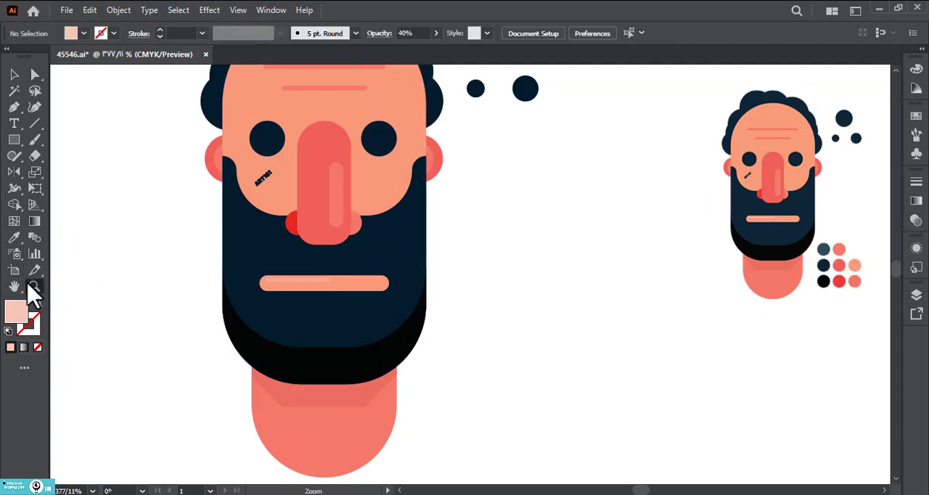
left_click_drag(333, 281, 187, 296)
left_click(14, 74)
left_click_drag(152, 79, 436, 319)
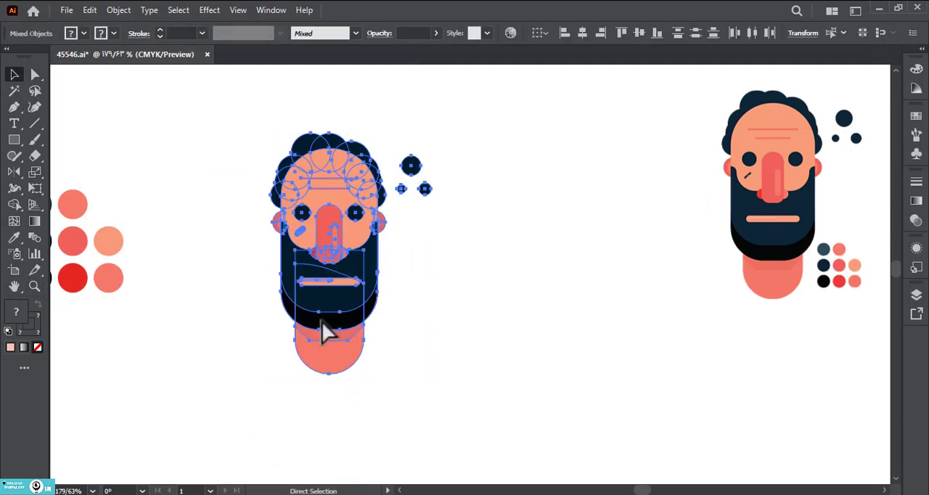
Step: Move the group of colour swatch circles beside the right side of the neck and shrink it to about half size, matching the reference layout
left_click(138, 233)
left_click_drag(119, 236, 457, 312)
left_click(469, 321)
left_click_drag(450, 327, 439, 353)
left_click(492, 331)
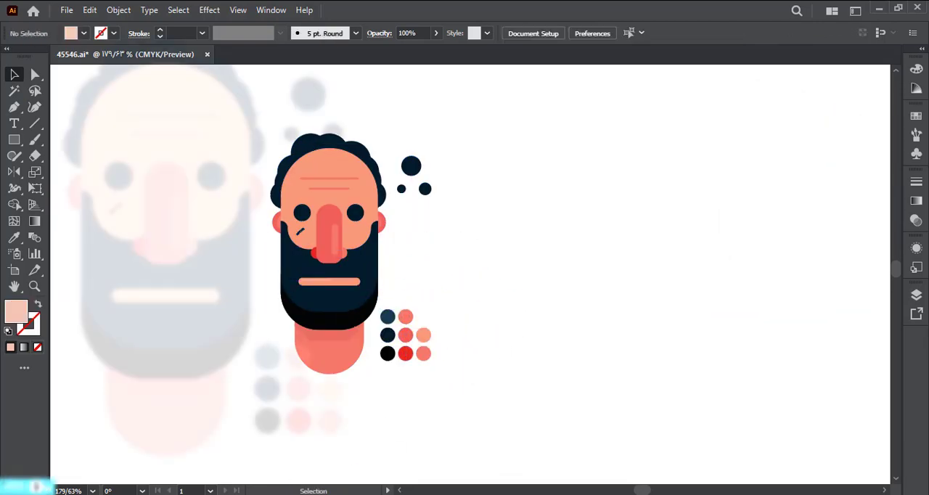